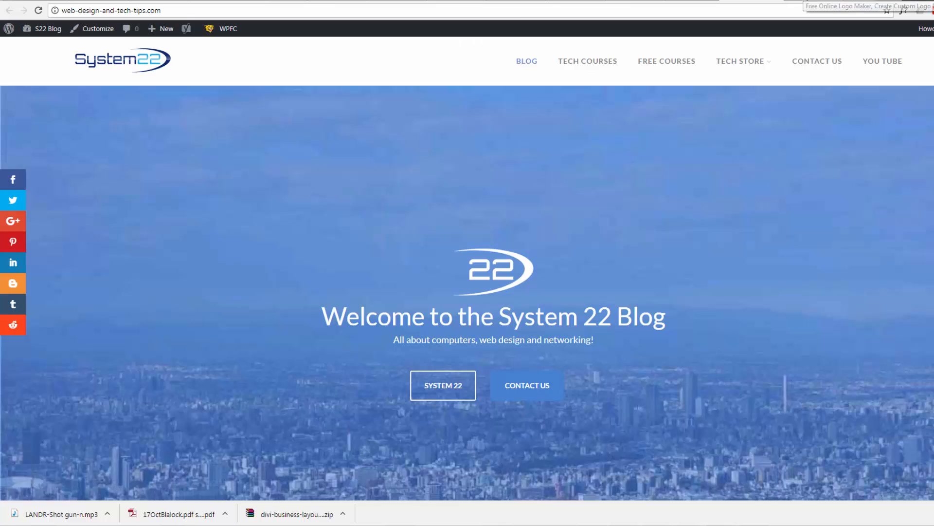
Step: Switch to the DesignEvo logo editor and set the canvas size to 300 x 100 px
click(808, 1)
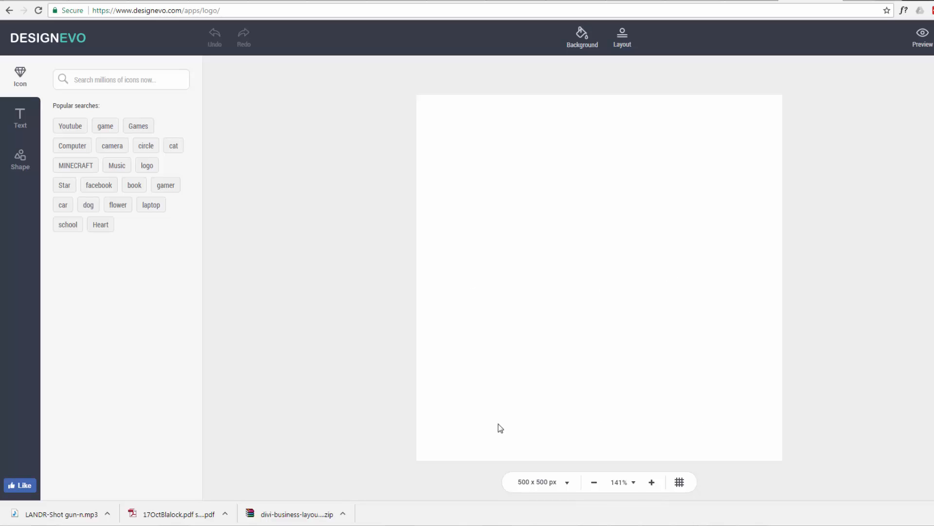
click(568, 482)
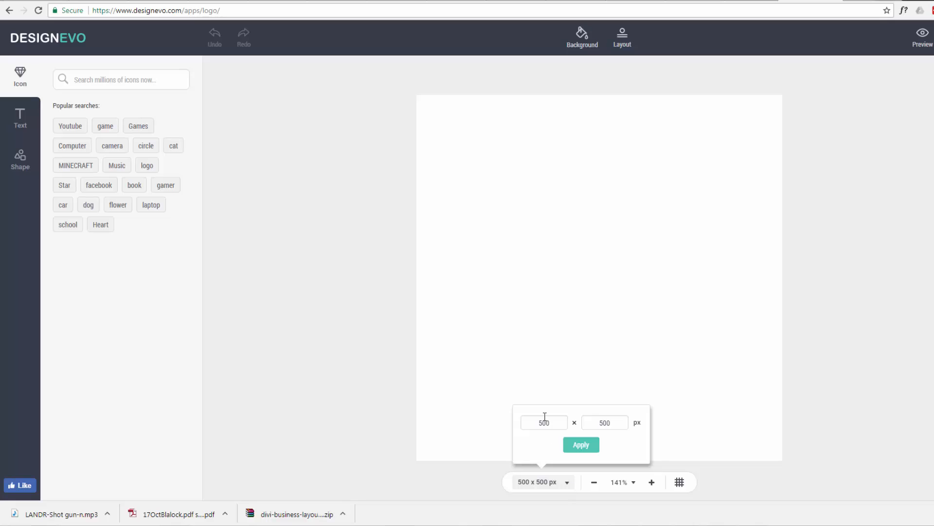
drag(548, 423, 535, 423)
text(3)
drag(604, 423, 600, 423)
click(580, 450)
click(580, 447)
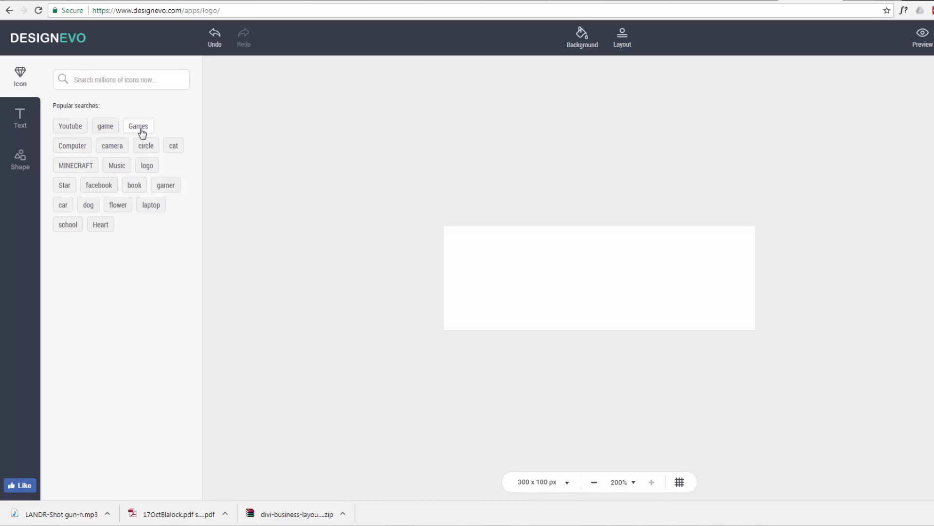
Step: Search the icon library for Music and look through the available icons
click(117, 168)
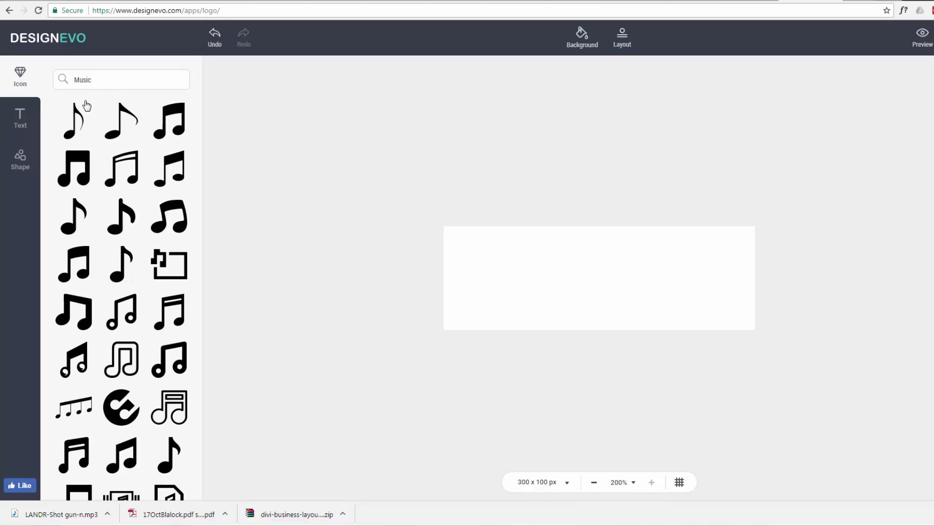
scroll(99, 185, down, 6)
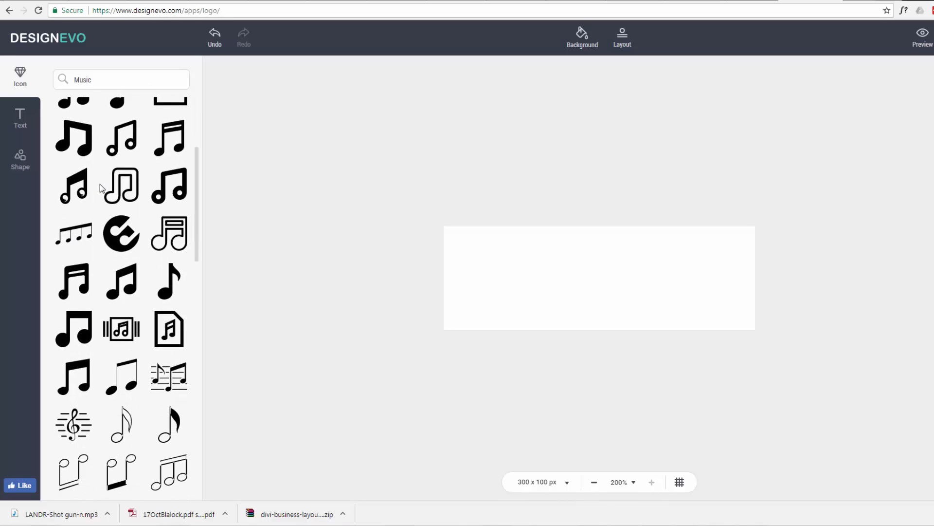
scroll(101, 184, down, 1)
scroll(101, 184, up, 1)
scroll(102, 184, down, 5)
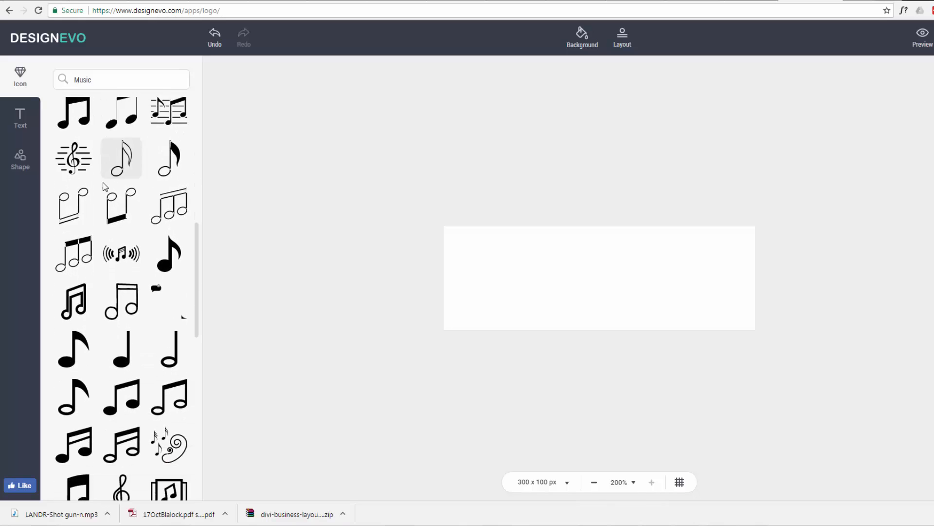
scroll(104, 185, down, 10)
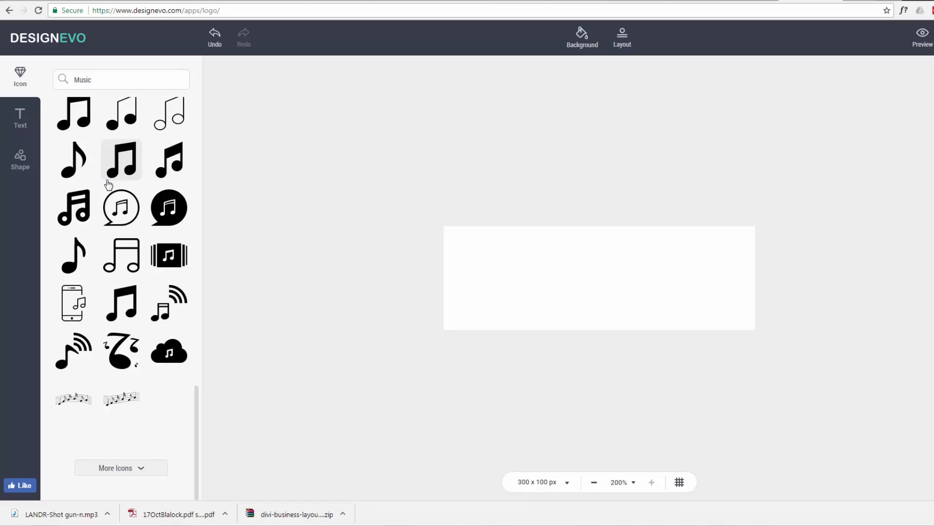
scroll(108, 184, up, 10)
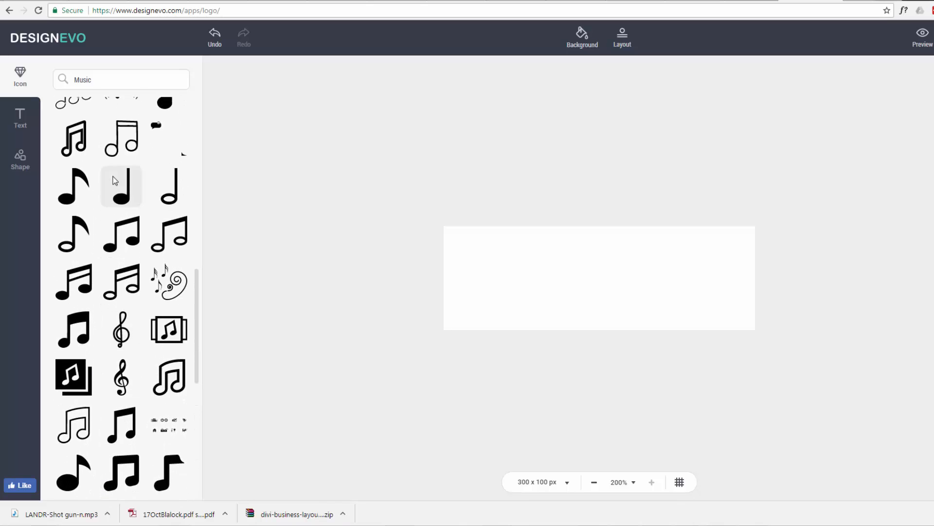
scroll(115, 180, up, 2)
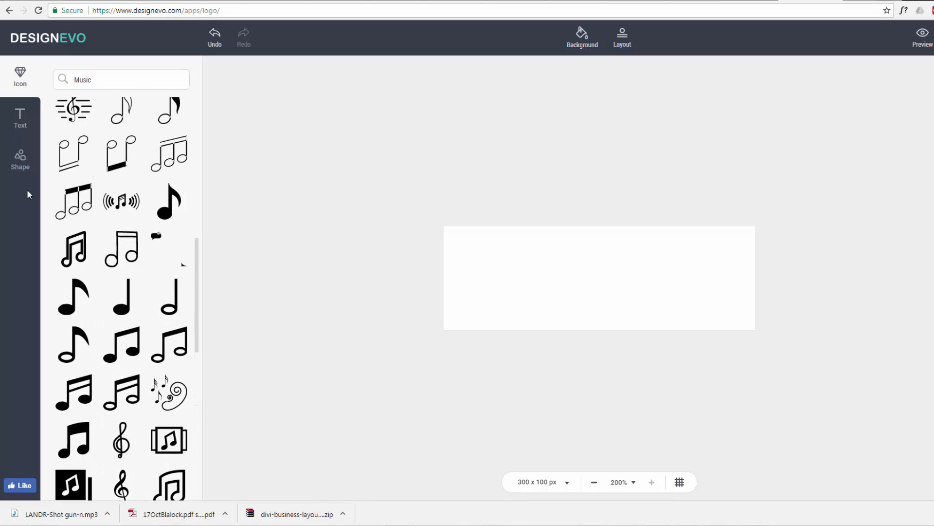
Step: Look through the shape library's Badge, Symbol, Banner, Outlined Shape and Decoration categories
click(21, 162)
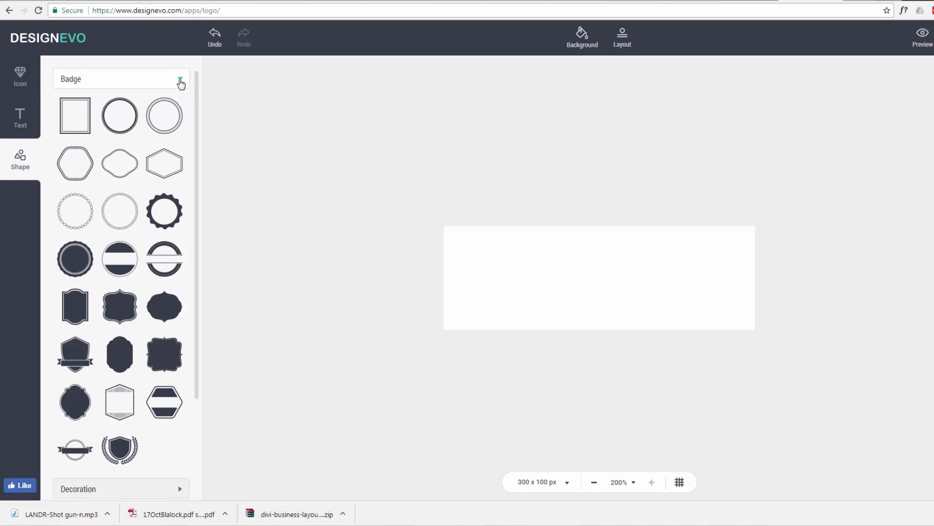
click(183, 80)
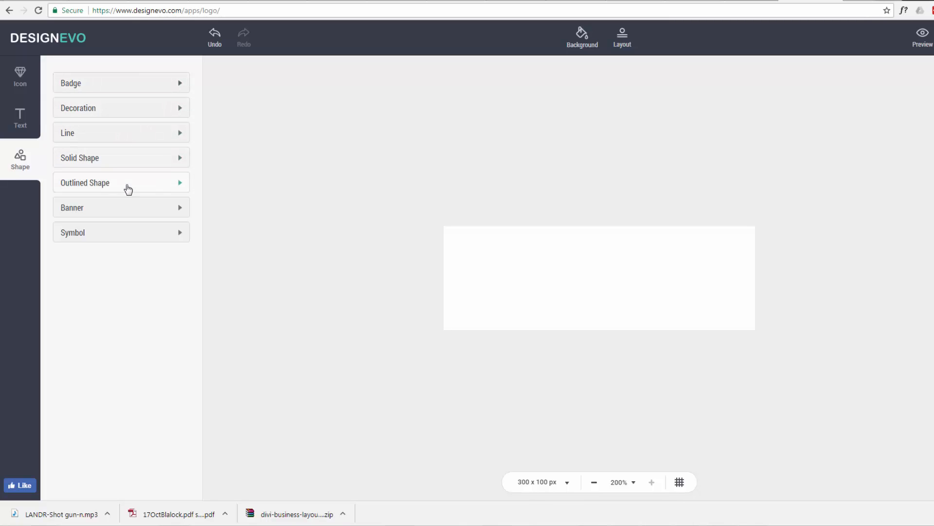
click(180, 236)
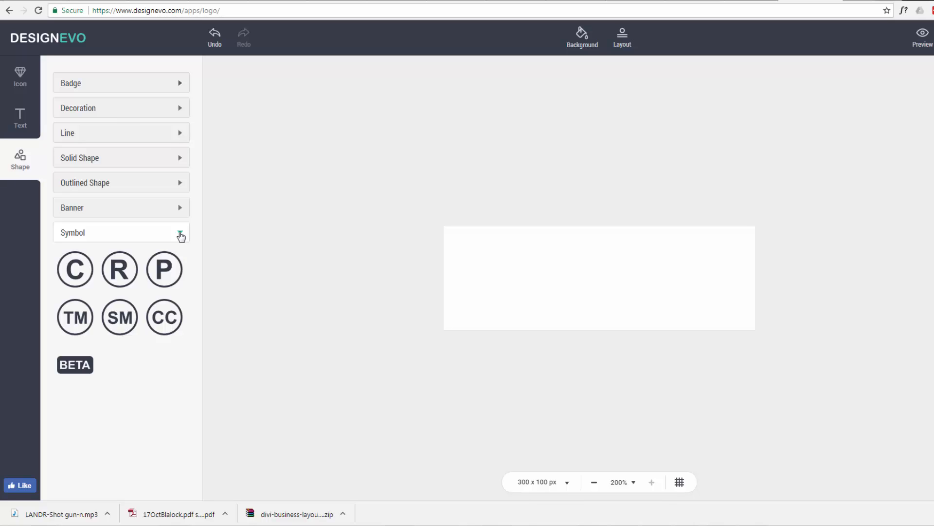
click(180, 237)
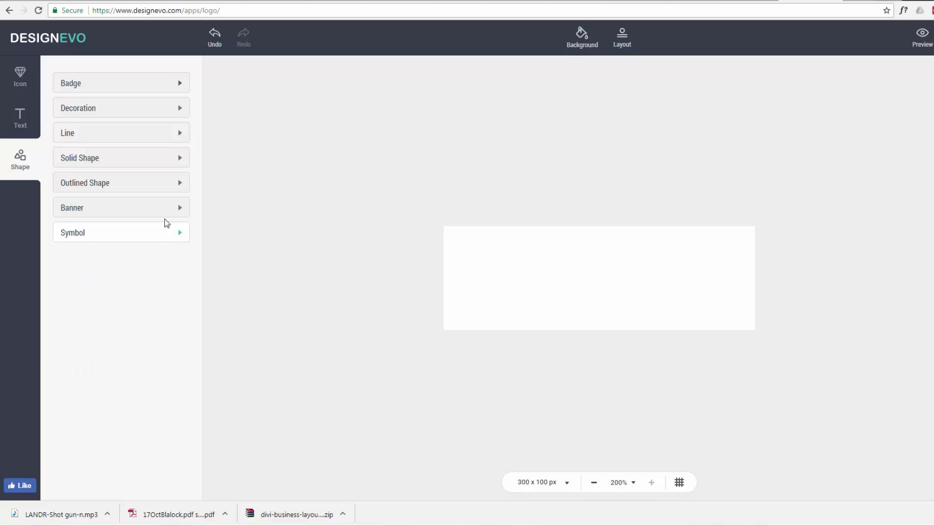
click(178, 210)
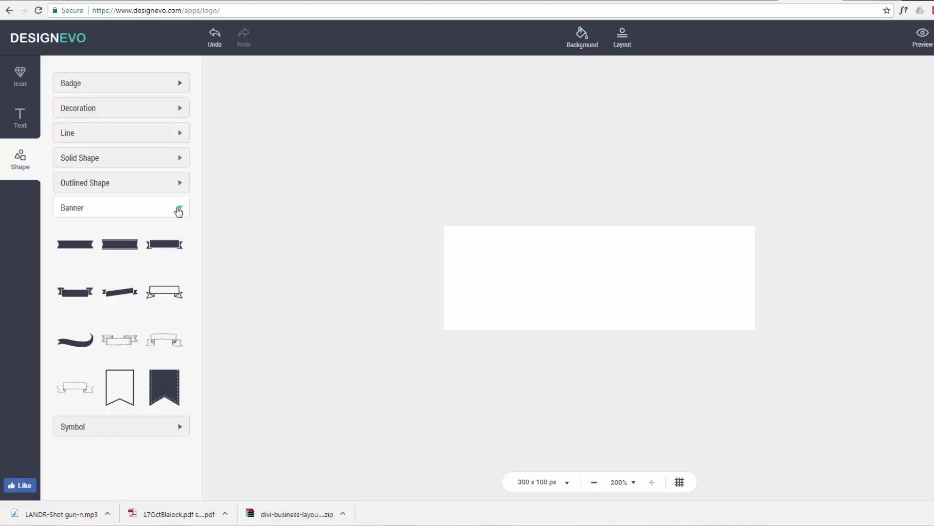
click(179, 209)
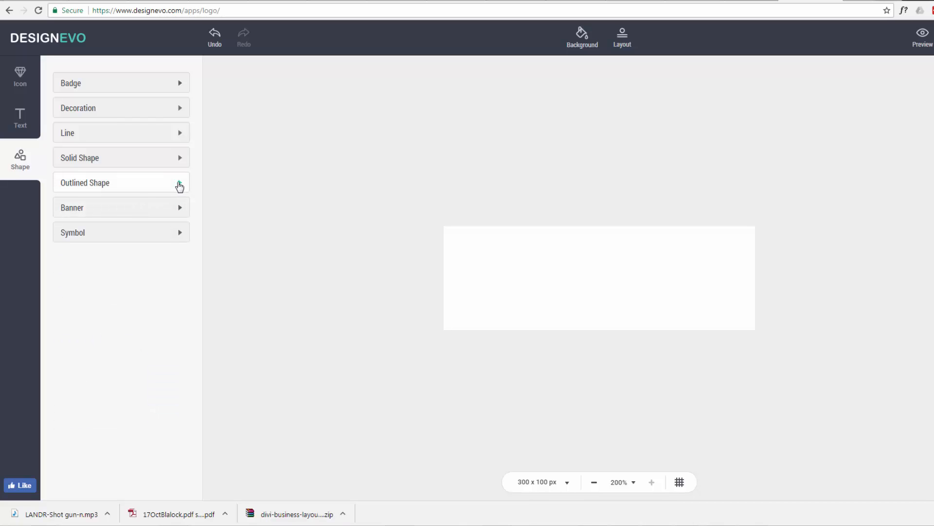
click(180, 184)
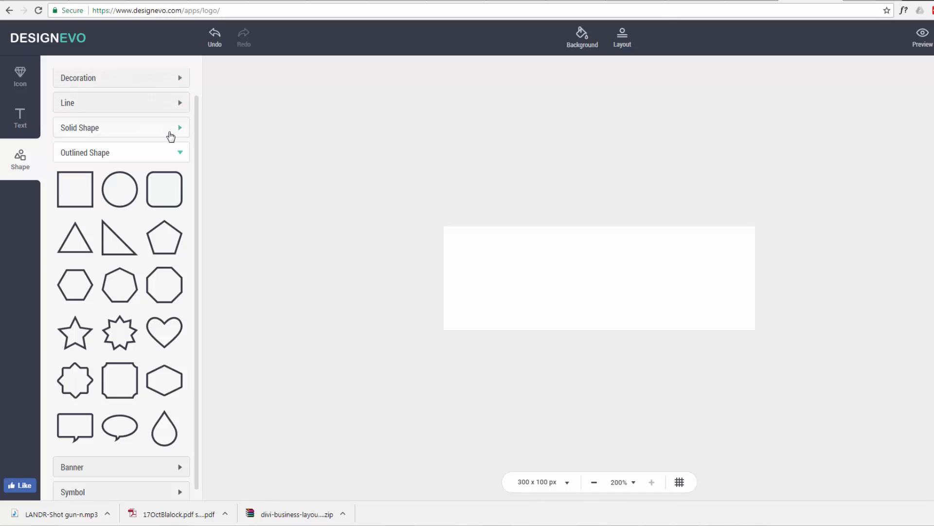
click(180, 80)
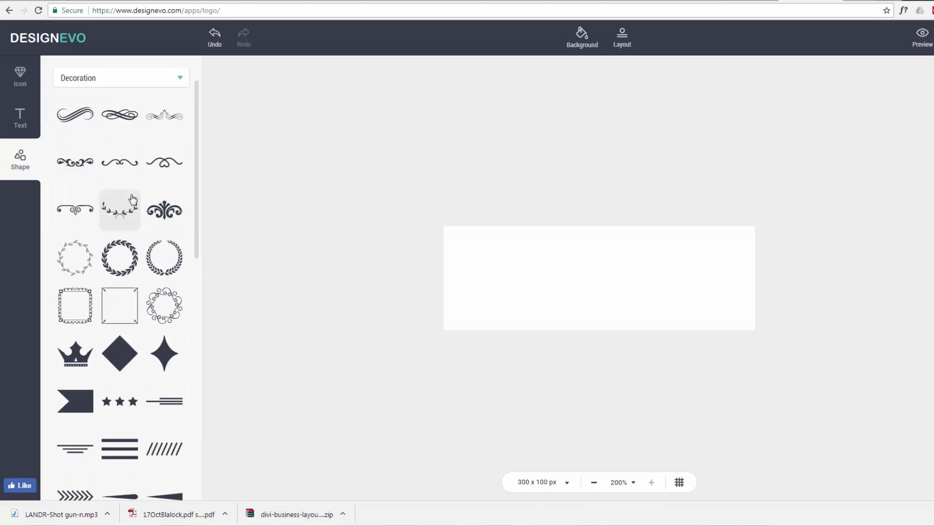
scroll(133, 201, down, 4)
scroll(134, 199, down, 4)
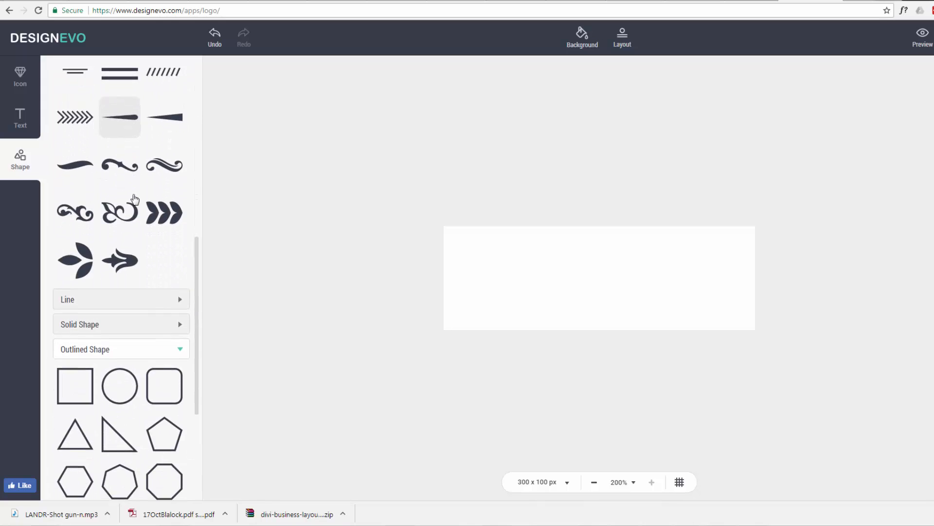
scroll(137, 198, up, 2)
scroll(136, 197, up, 7)
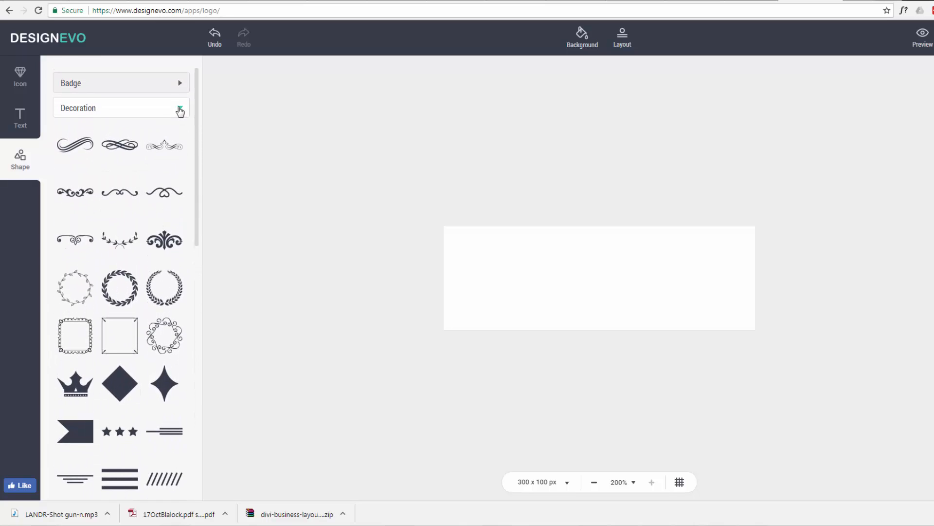
click(180, 110)
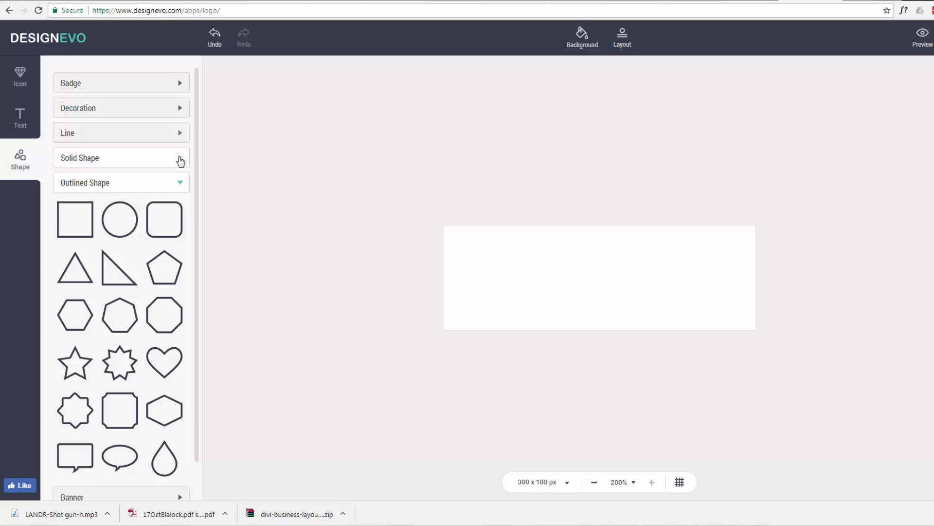
Step: Add a solid circle and enlarge it to nearly the full canvas height at the canvas's left end
click(180, 160)
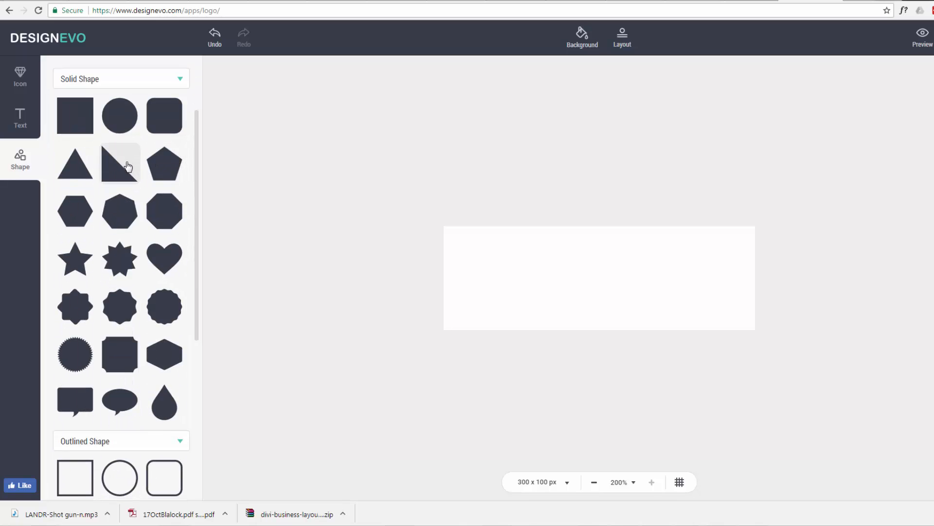
right_click(123, 122)
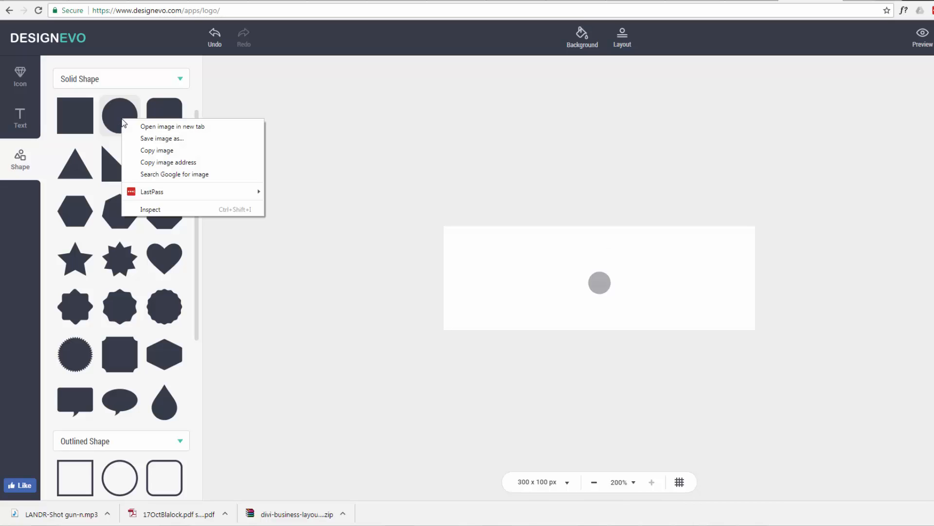
click(626, 307)
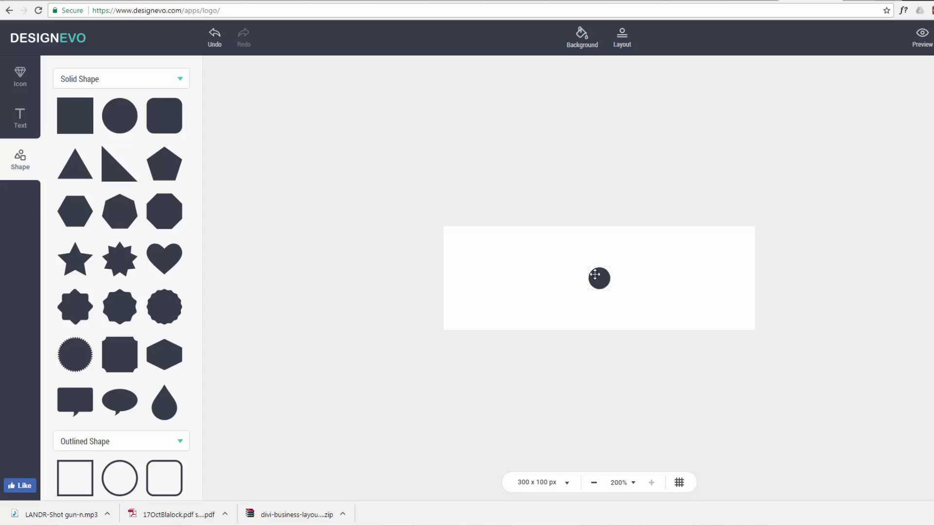
drag(598, 276, 553, 321)
drag(451, 235, 446, 228)
drag(538, 320, 542, 328)
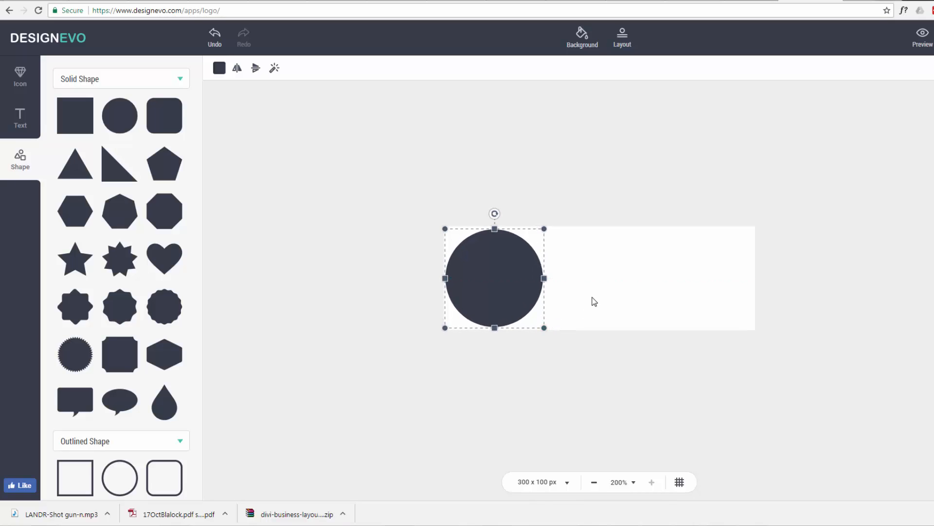
click(603, 270)
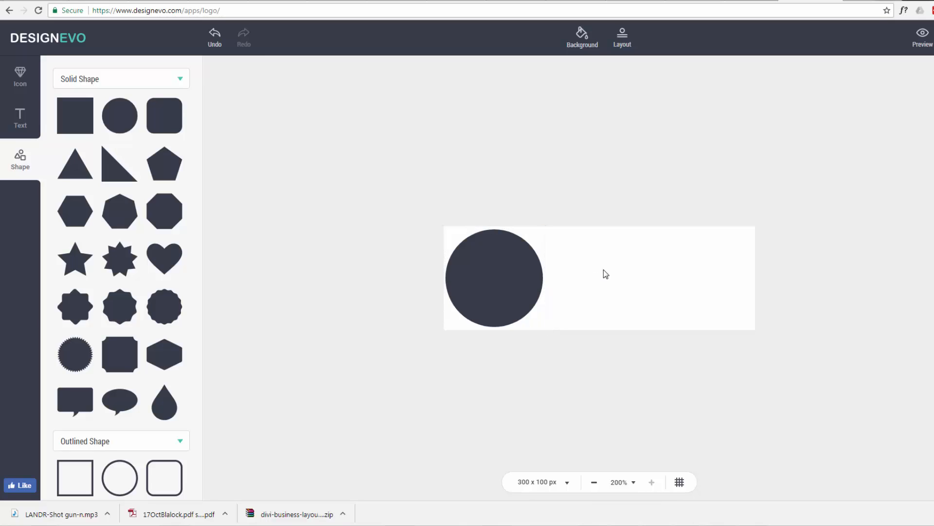
Step: Fill the circle with the solid global red E81324
click(491, 279)
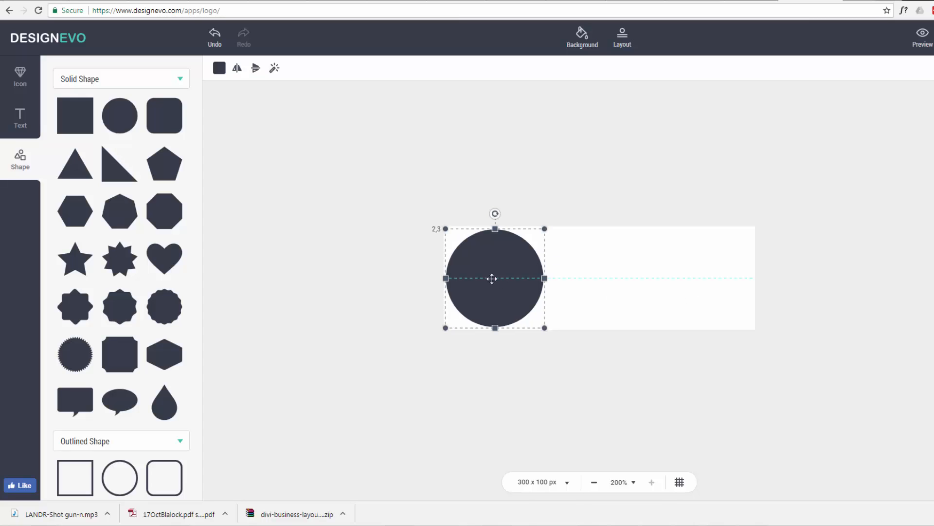
click(220, 68)
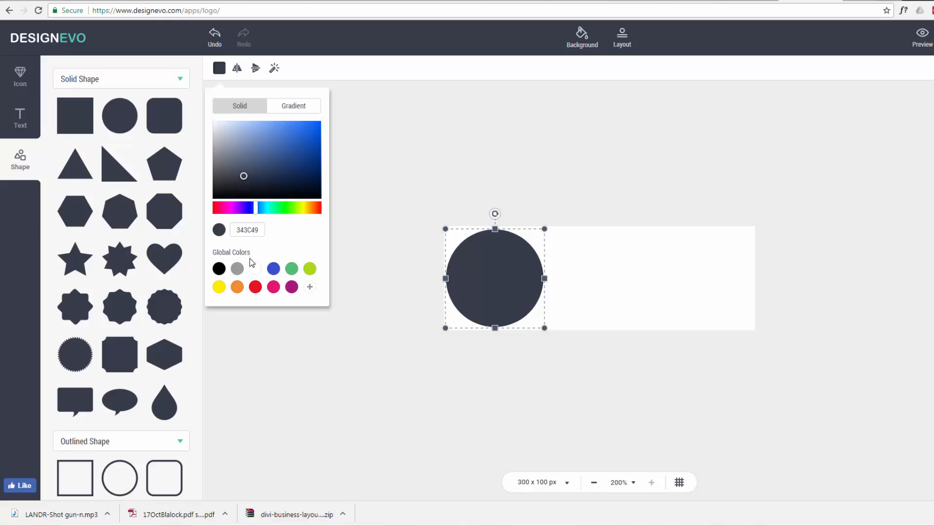
click(255, 287)
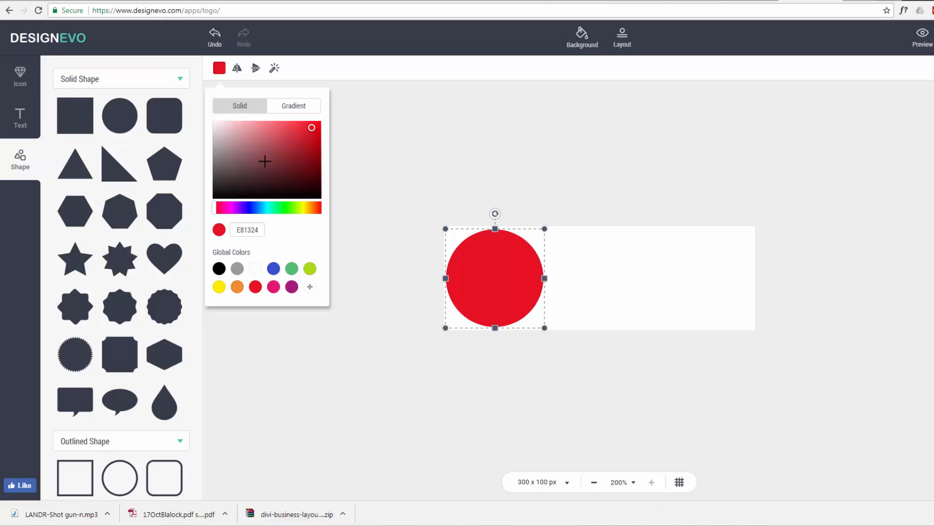
Step: Try out the red circle's opacity setting and leave it at 100
click(275, 70)
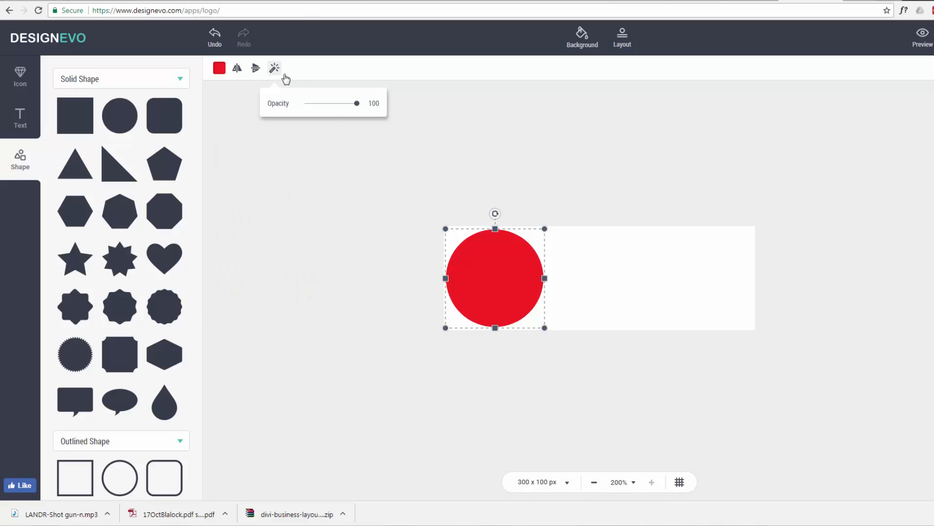
mouse_move(357, 103)
mouse_down()
mouse_move(331, 104)
mouse_move(361, 107)
mouse_up()
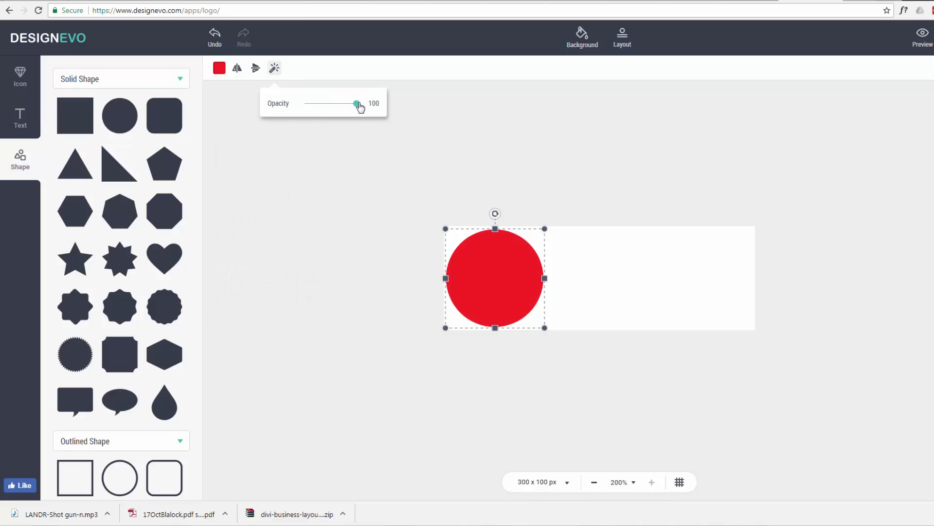
click(339, 67)
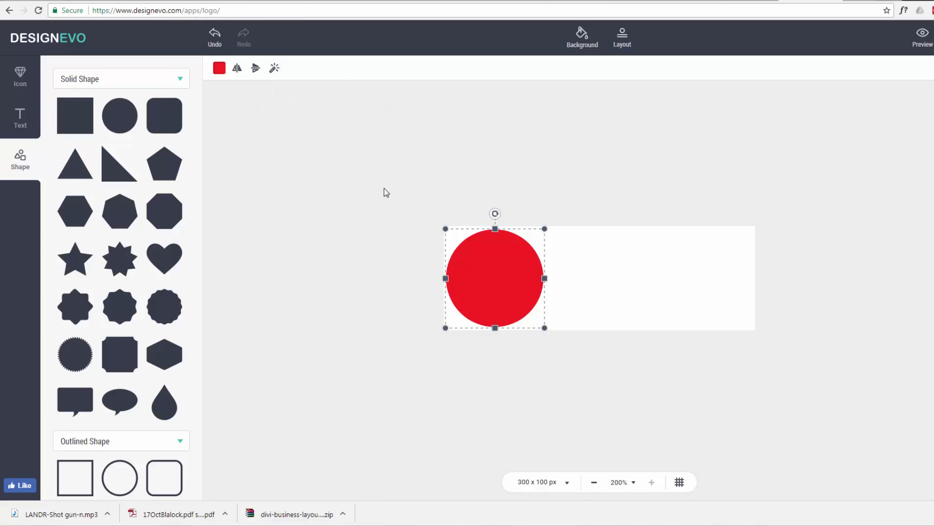
Step: Give the canvas background a solid color fill in the global gray 9B9B9B
click(611, 271)
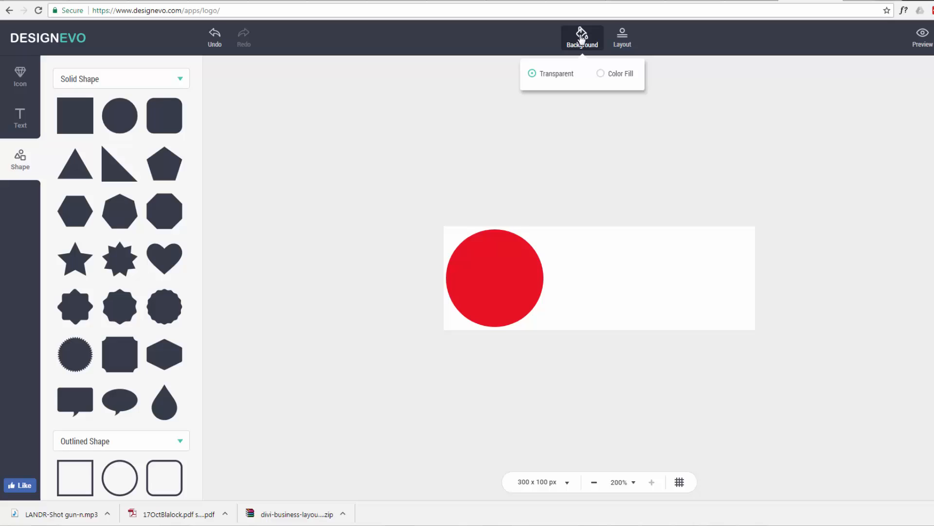
click(601, 74)
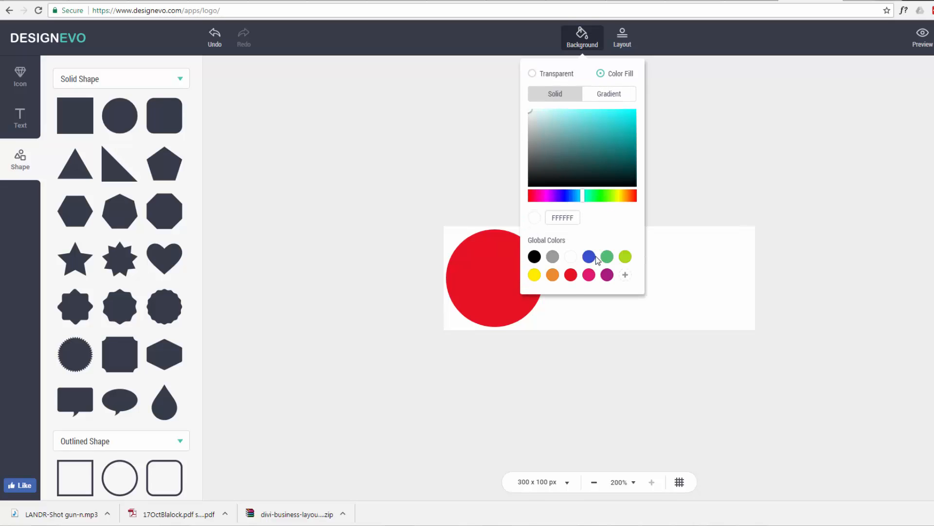
click(554, 258)
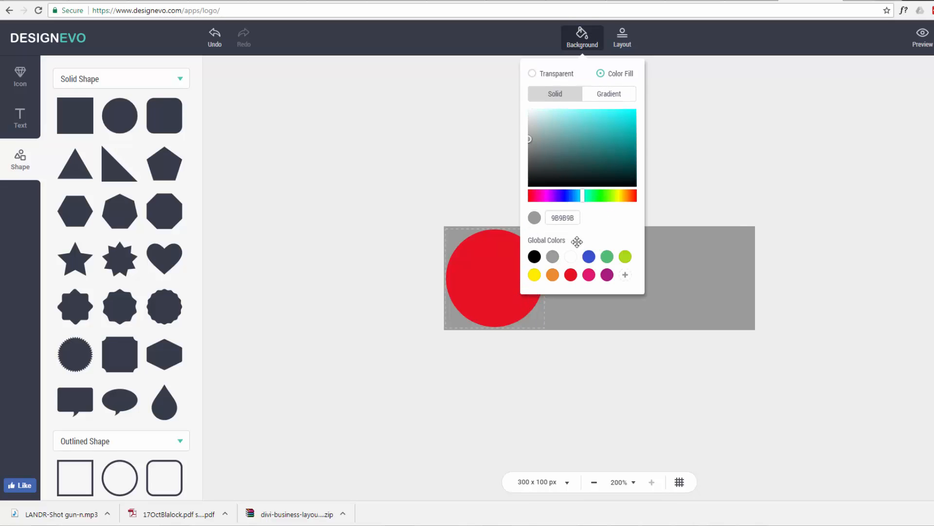
click(681, 83)
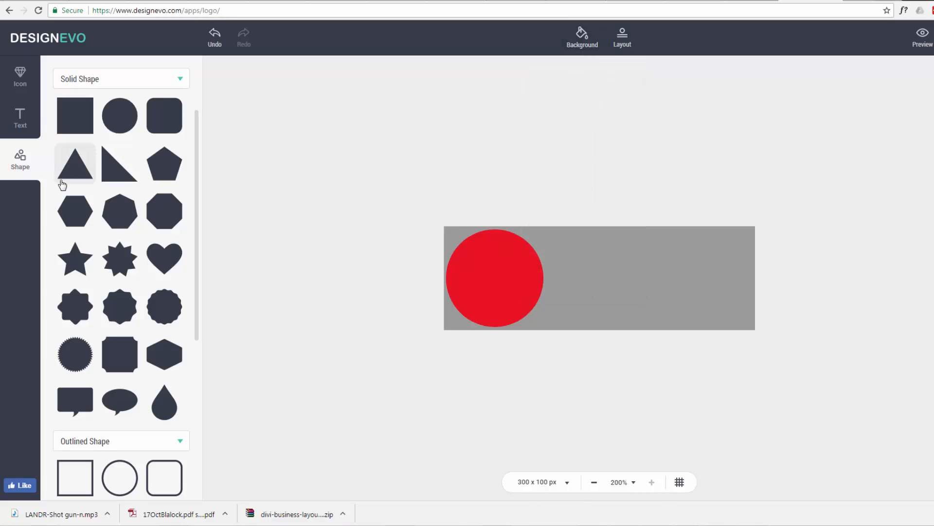
Step: Look through the classic font categories and the art text styles available for logo text
click(20, 118)
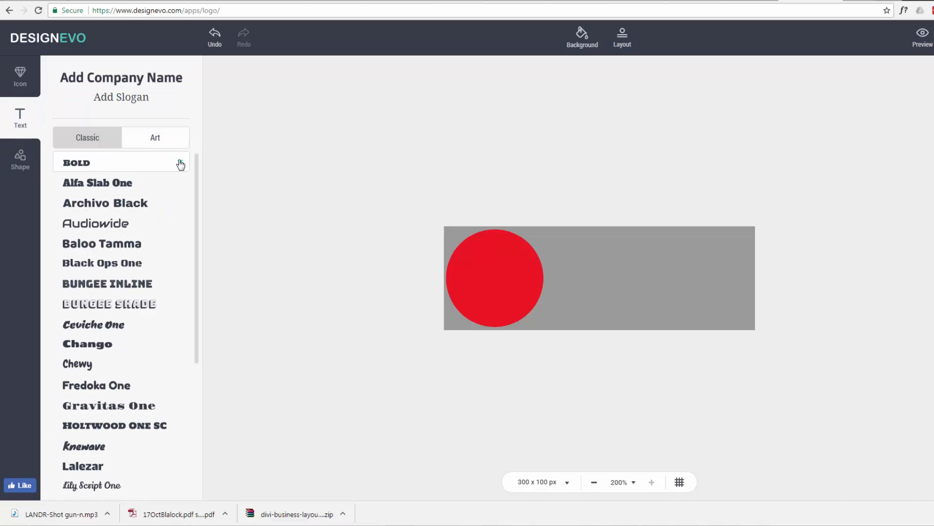
click(181, 165)
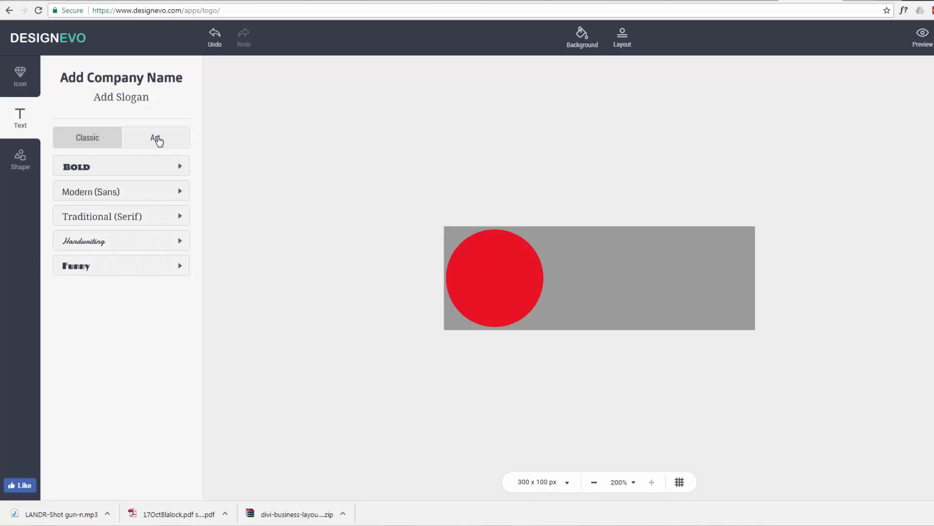
click(156, 138)
scroll(128, 220, down, 3)
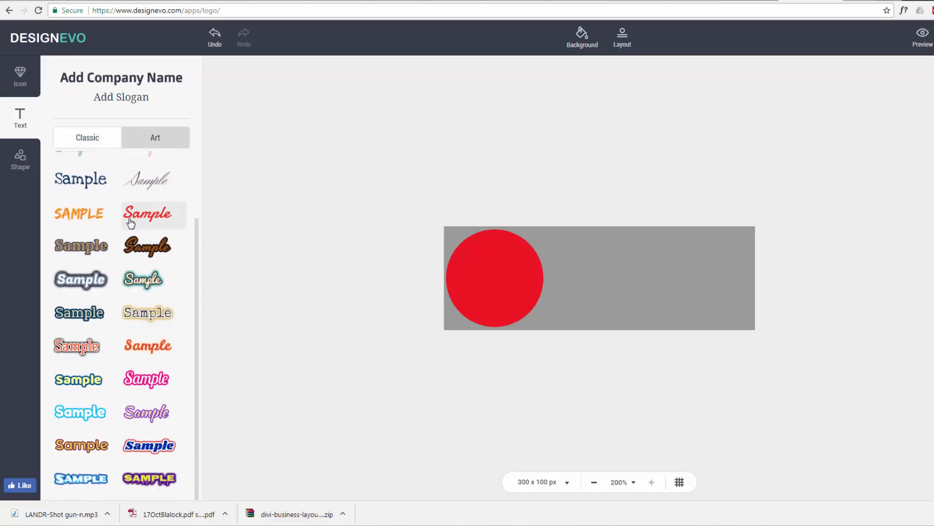
scroll(131, 222, up, 2)
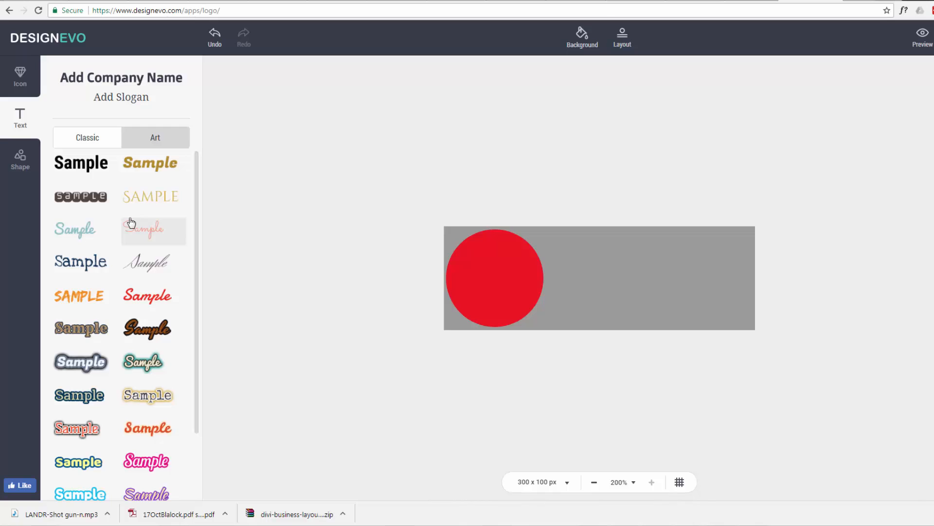
click(85, 140)
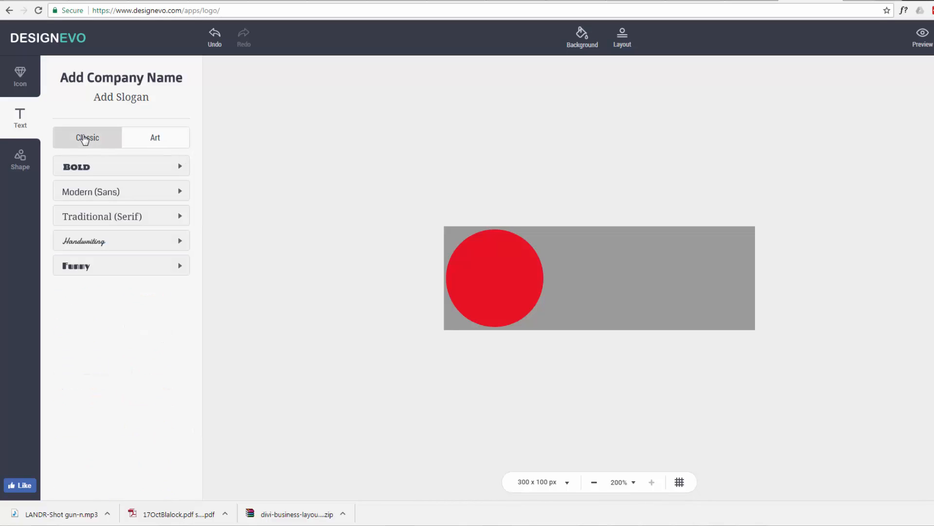
Step: Add a text object in the bold classic font Audiowide and set its font size to 48
click(179, 168)
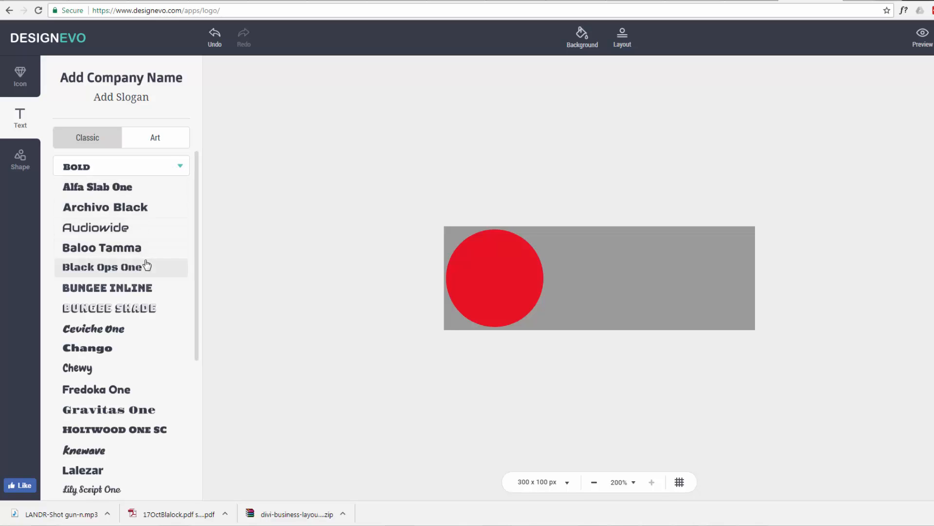
click(95, 228)
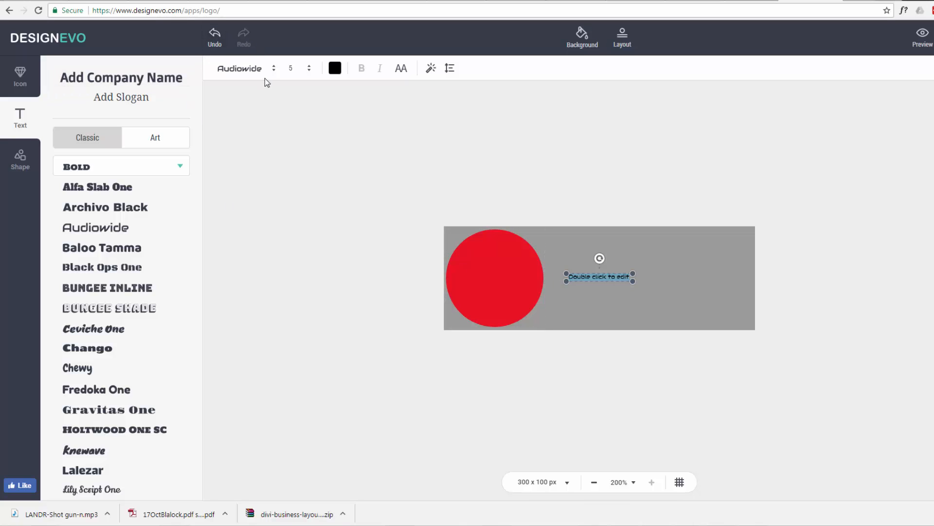
click(309, 72)
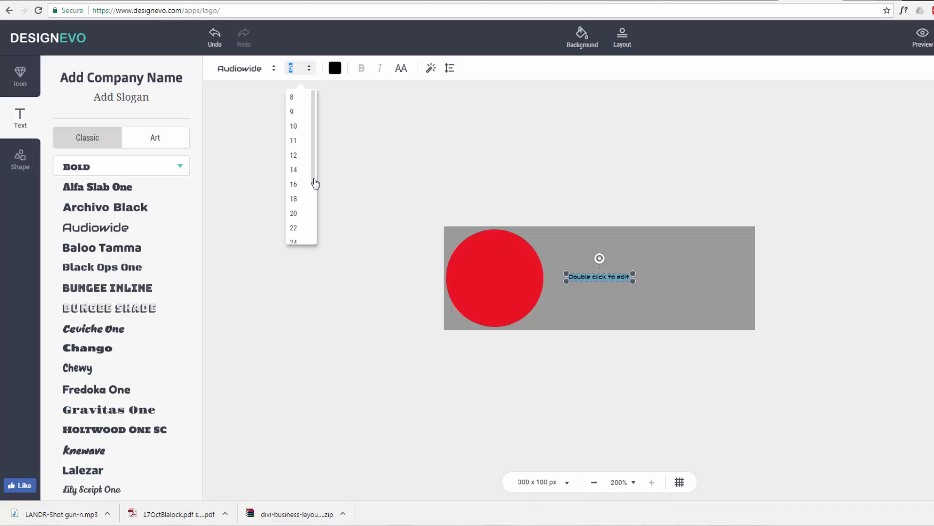
drag(315, 190, 317, 303)
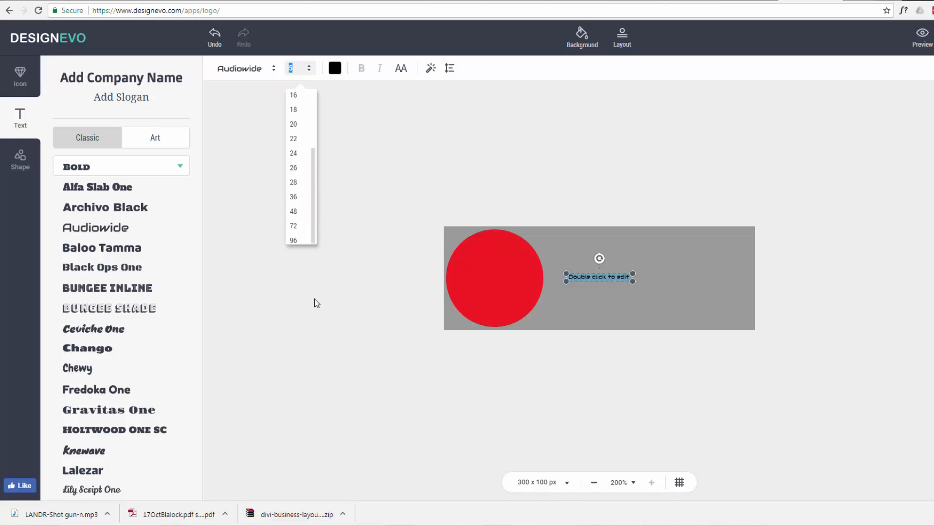
click(294, 223)
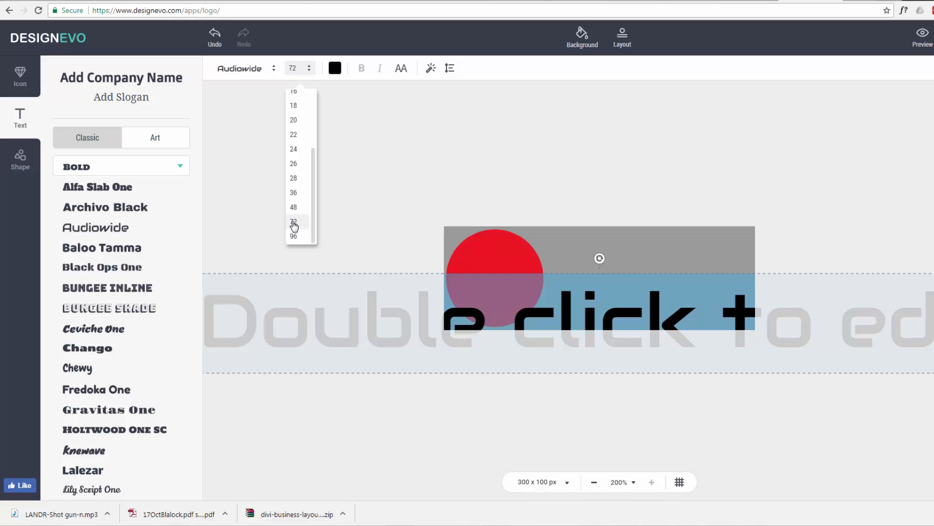
click(294, 208)
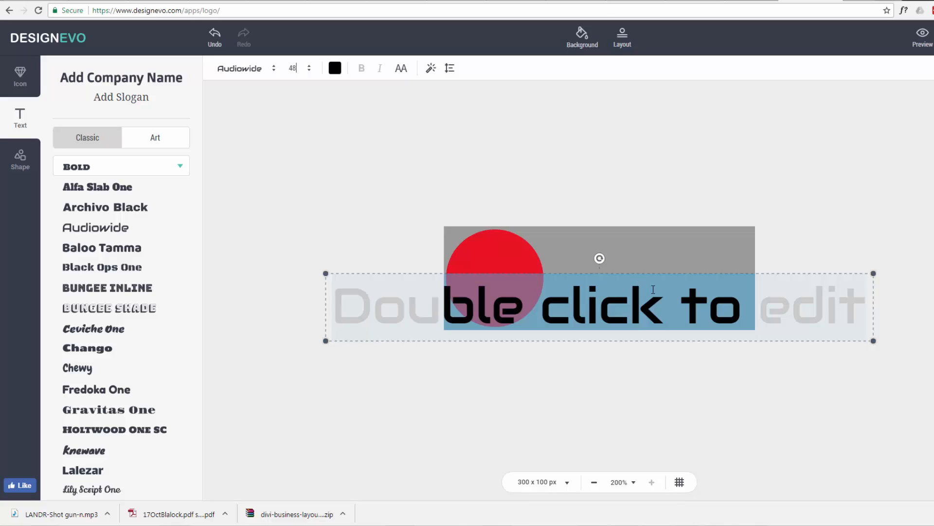
Step: Replace the placeholder wording of the new text object with PORTAL
drag(633, 292, 563, 294)
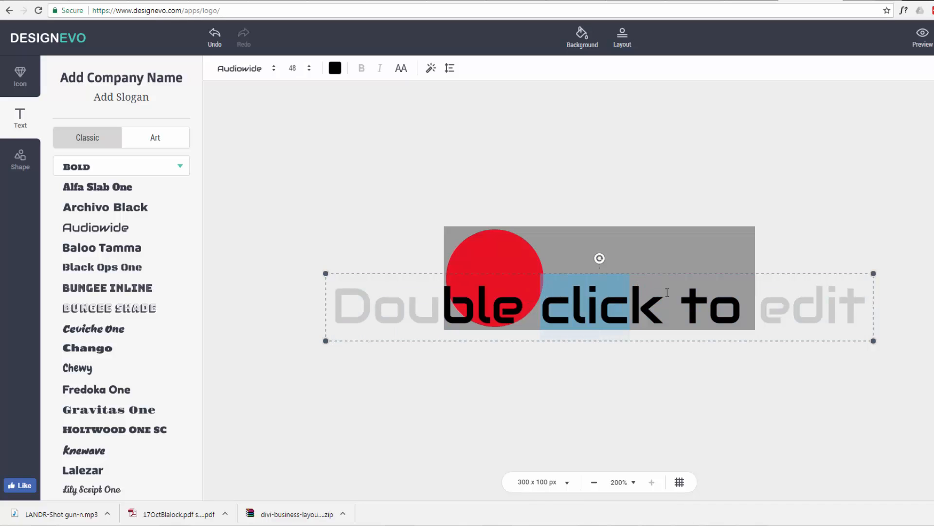
double_click(557, 304)
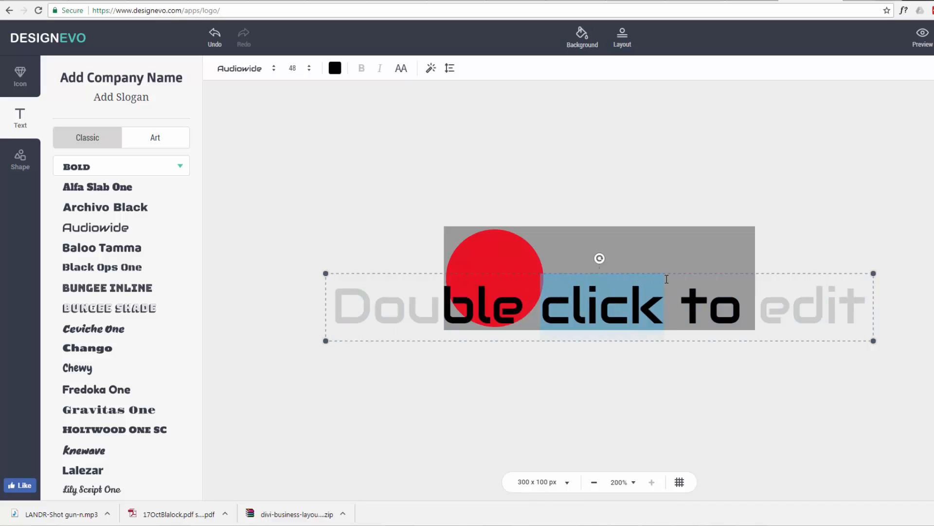
click(865, 298)
click(645, 298)
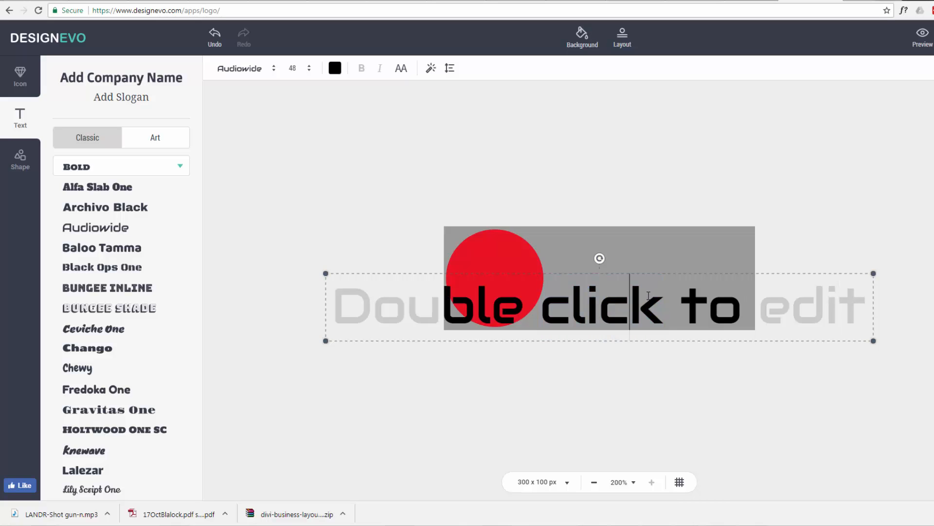
key(BackSpace)
key(BackSpace)
key(BackSpace)
key(BackSpace)
key(BackSpace)
key(BackSpace)
key(BackSpace)
key(BackSpace)
key(BackSpace)
key(BackSpace)
key(BackSpace)
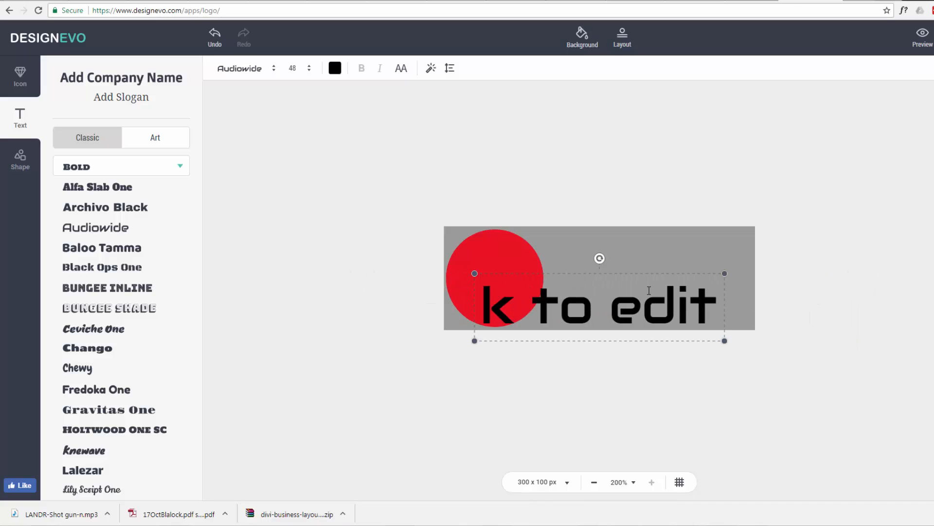
key(Delete)
key(Delete)
key(Delete)
key(Delete)
key(Delete)
key(Delete)
key(Delete)
key(Delete)
key(Delete)
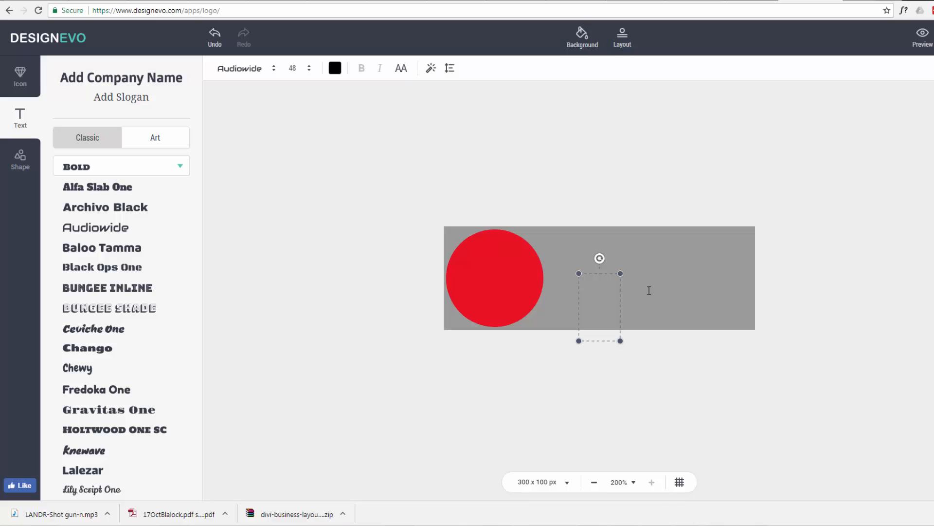
text(P)
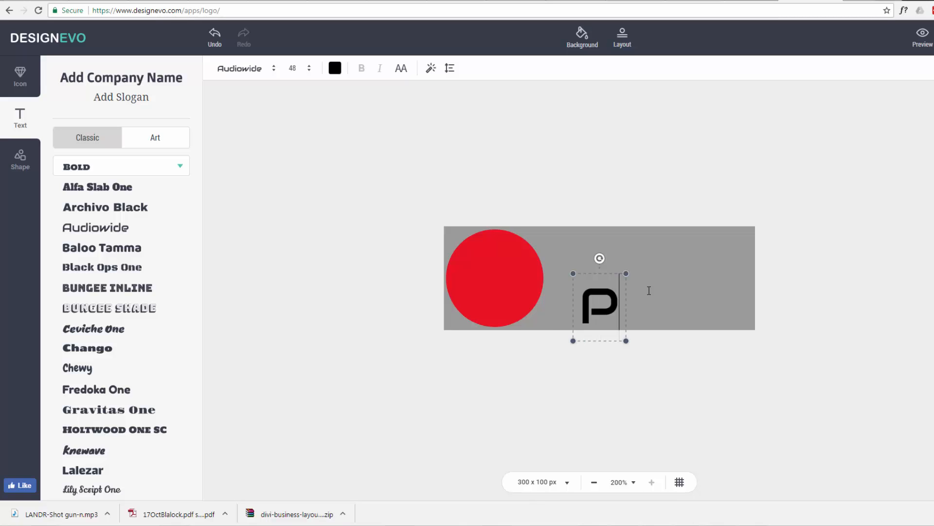
text(ORTAL)
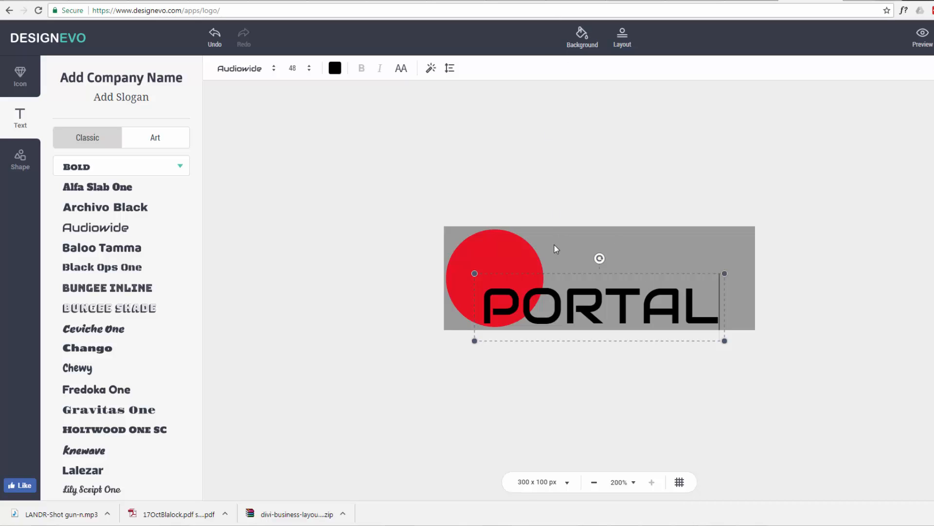
Step: Set the font size of the PORTAL text to 72
click(310, 72)
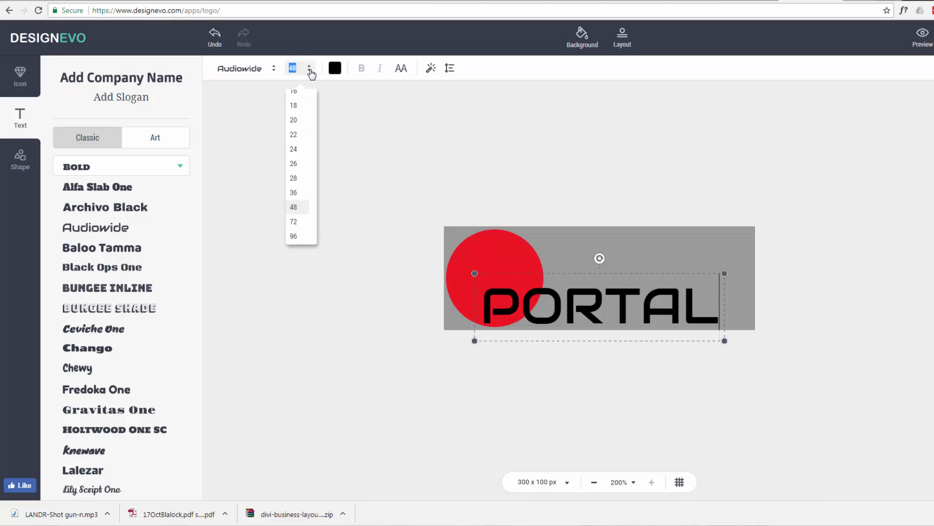
click(301, 67)
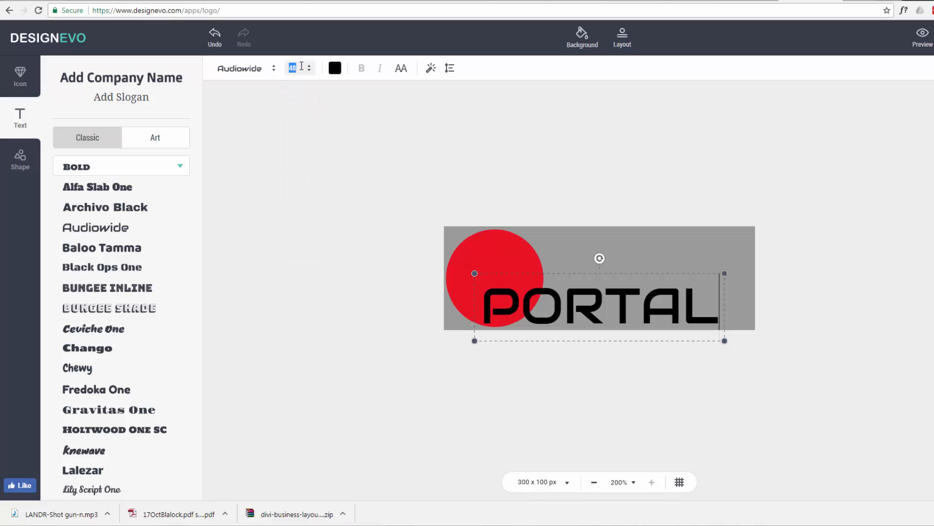
click(310, 72)
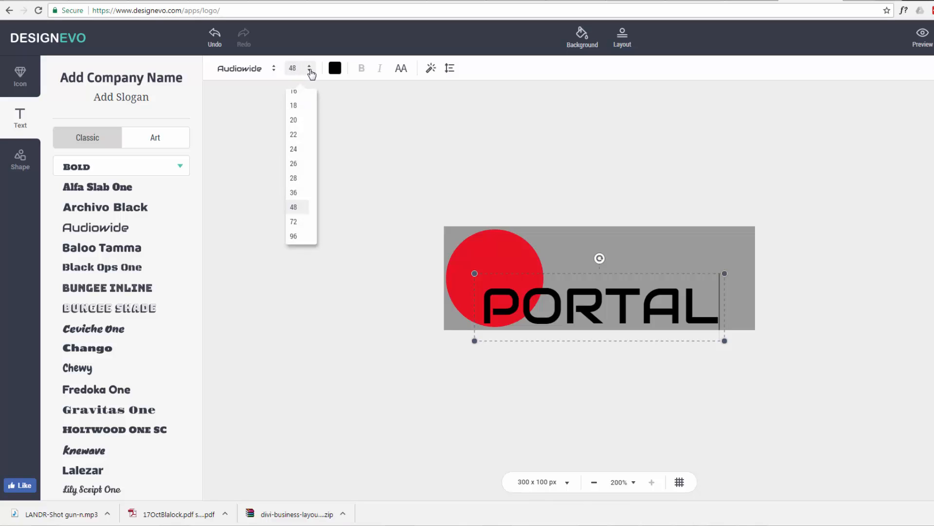
click(310, 72)
click(310, 72)
click(295, 222)
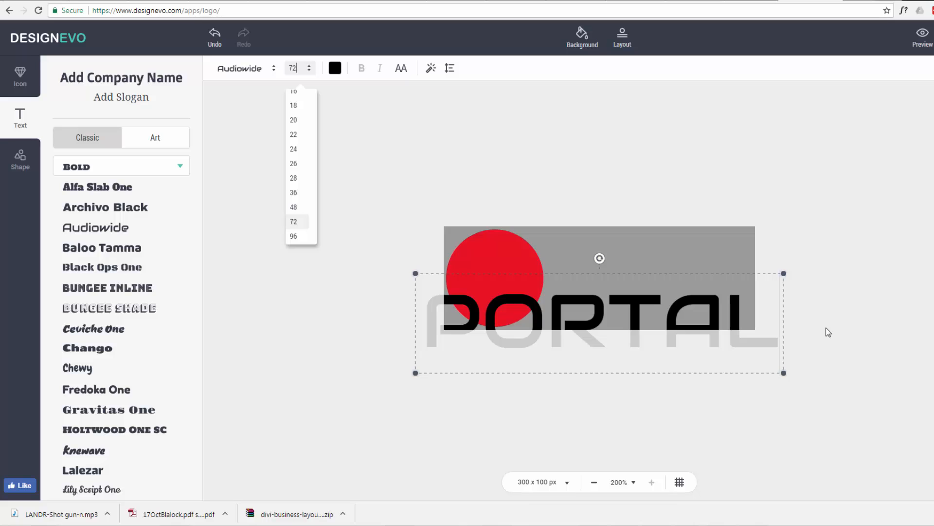
Step: Move the PORTAL text up to the canvas's vertical middle, with its P overlapping the red circle
click(654, 241)
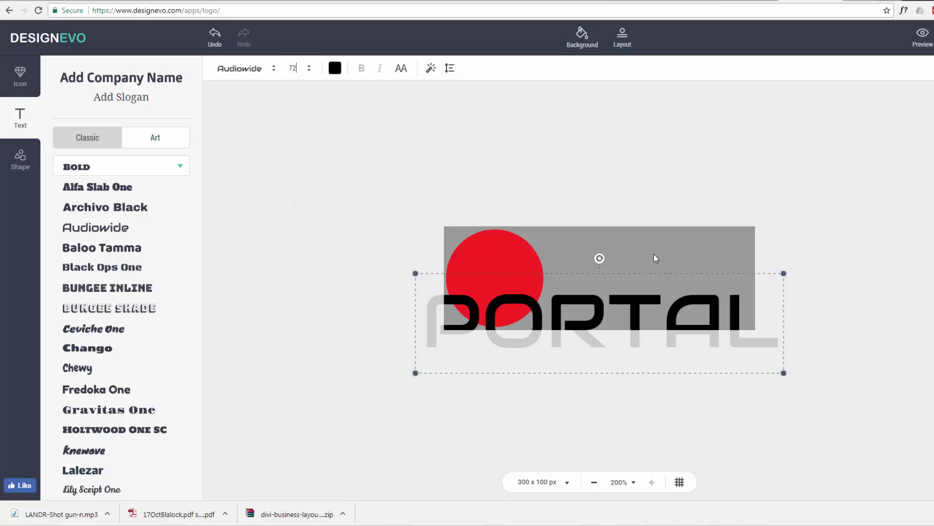
click(653, 258)
drag(625, 295, 648, 271)
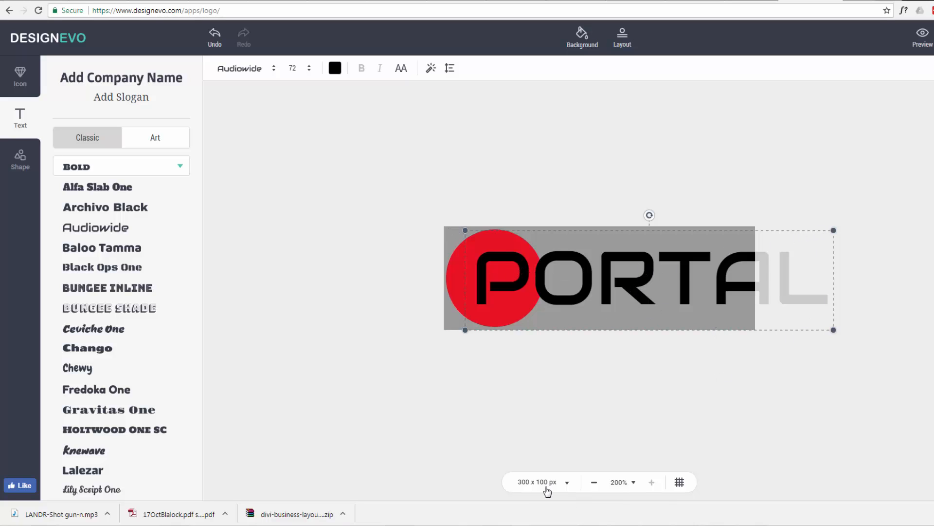
Step: Resize the canvas to 400 x 100 px and move the circle and text together to its left end
click(568, 483)
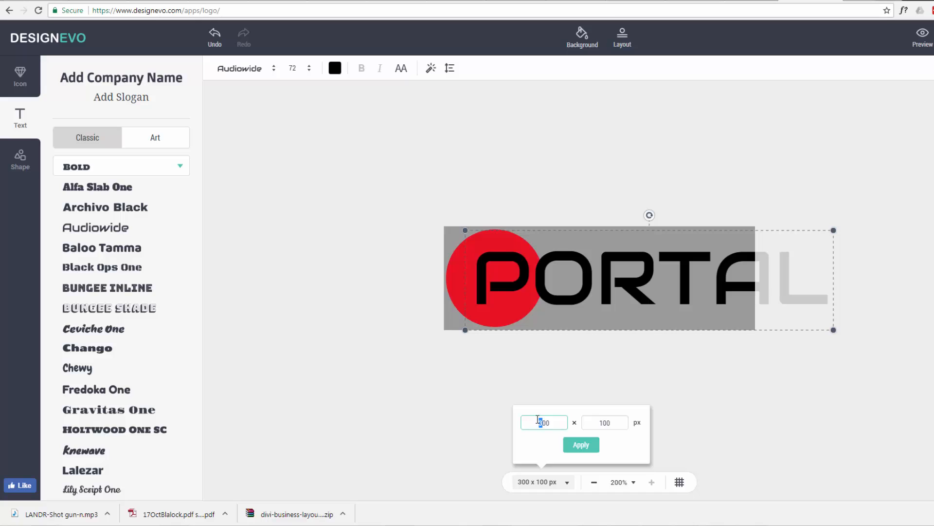
click(580, 445)
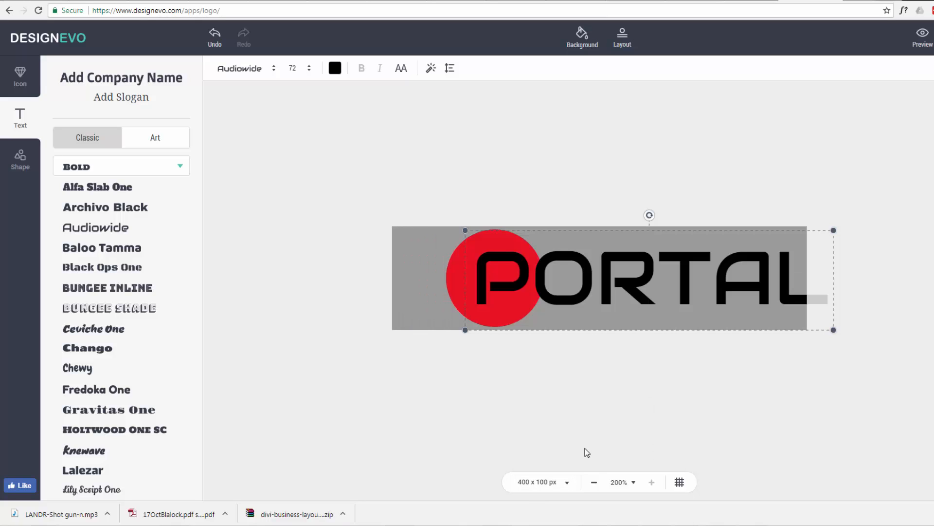
drag(426, 158, 855, 398)
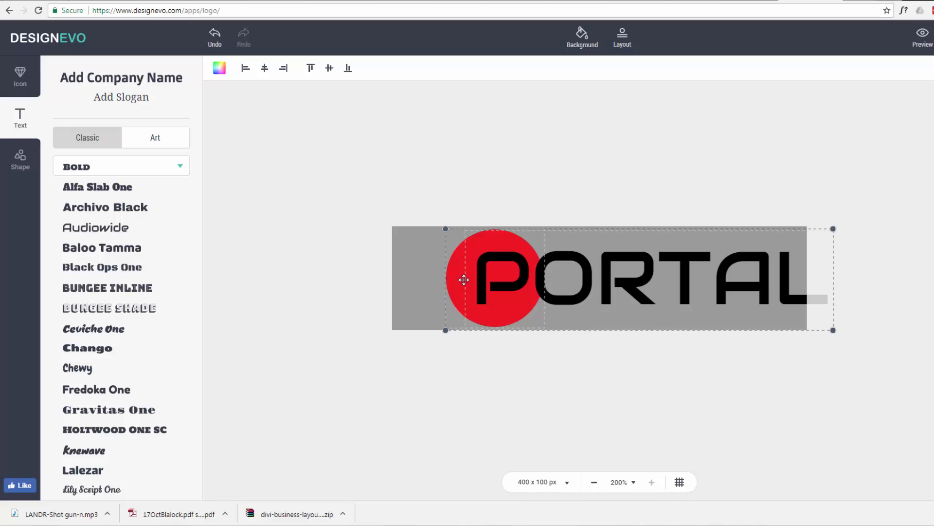
drag(462, 275, 415, 281)
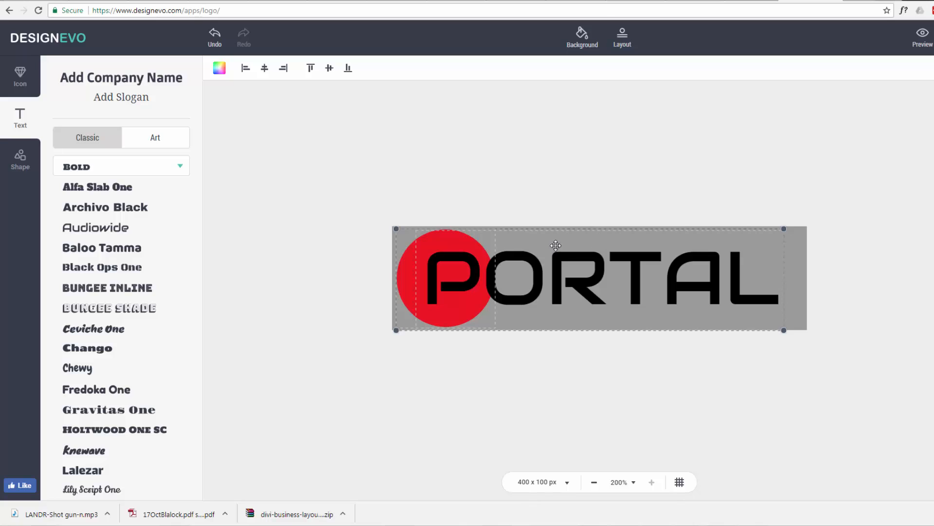
click(641, 181)
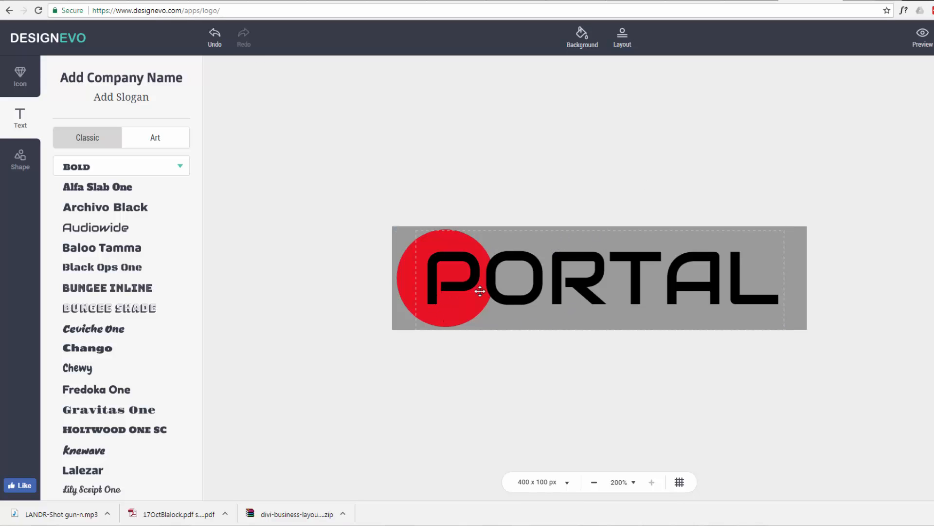
Step: Color the PORTAL text with the global white FFFFFF
click(735, 284)
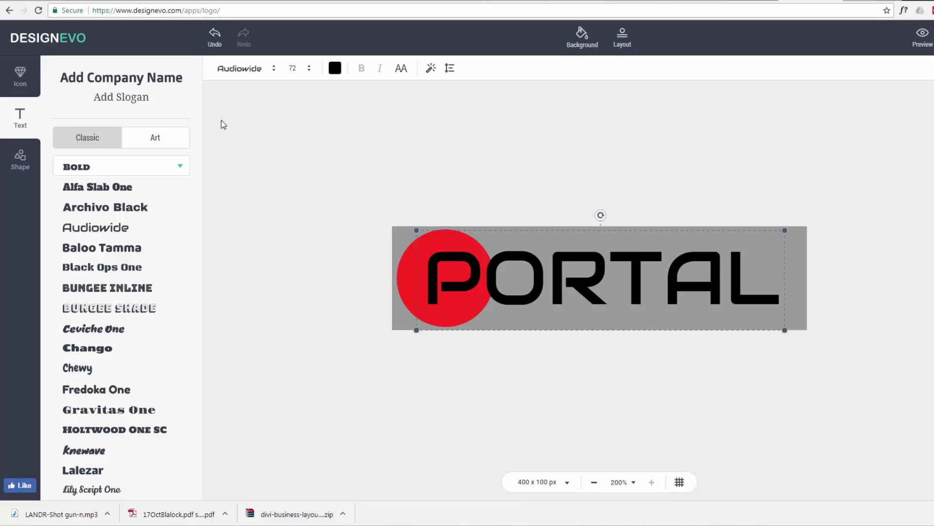
click(335, 68)
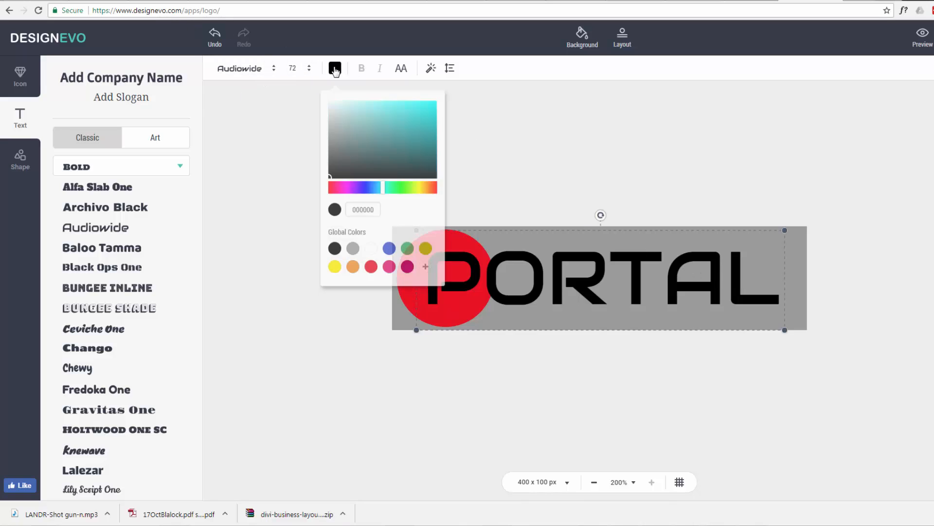
click(371, 245)
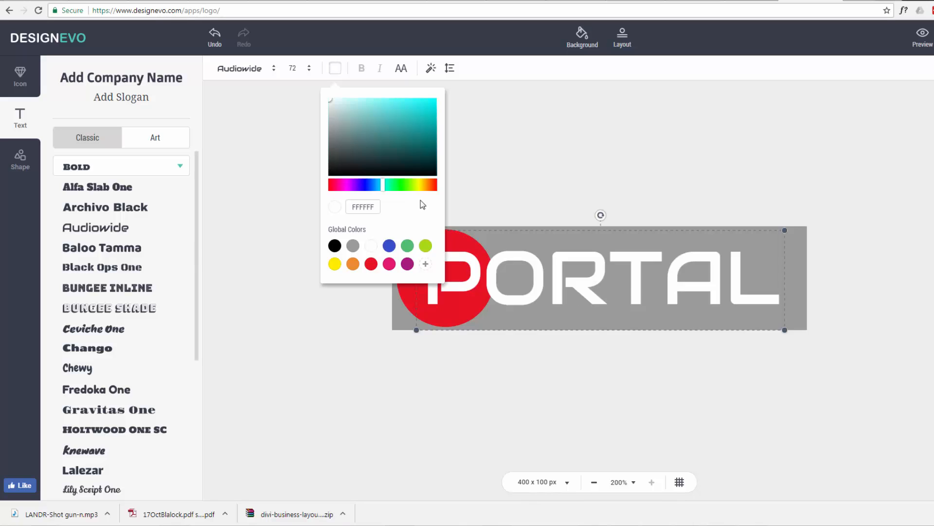
click(530, 110)
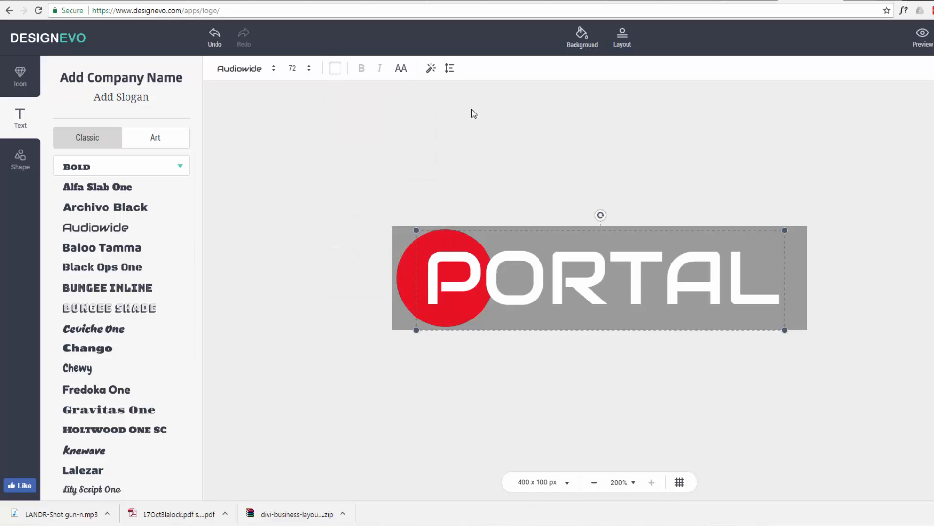
Step: Try a blue 3727E2 outline on the PORTAL text, reduce its width to 0 and switch the outline off
click(431, 69)
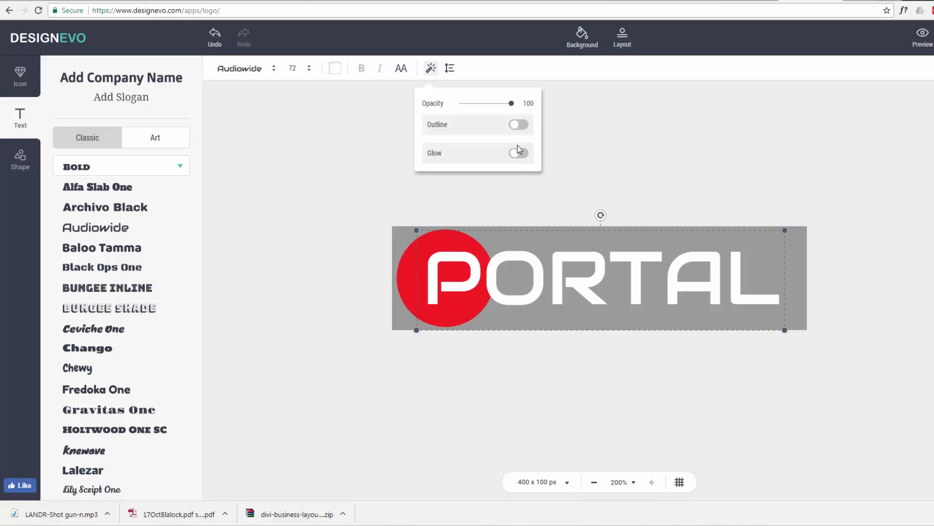
click(520, 125)
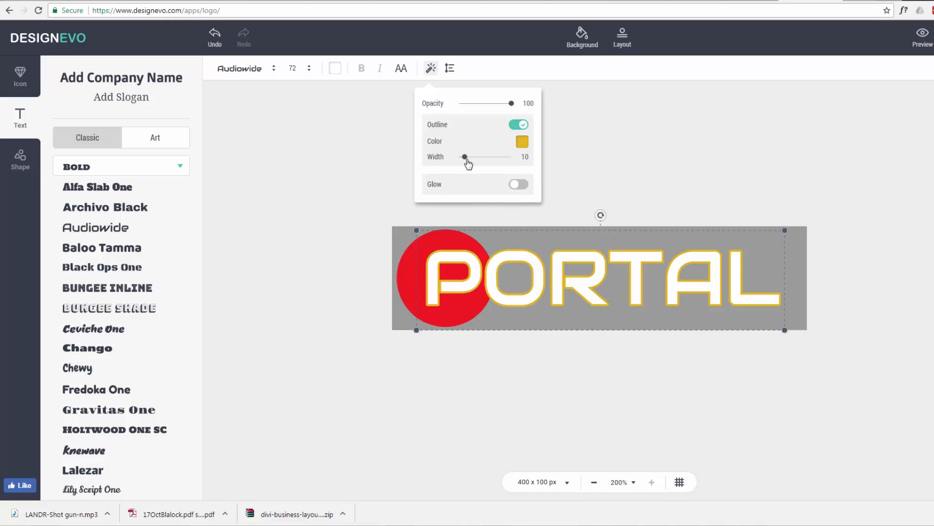
click(522, 143)
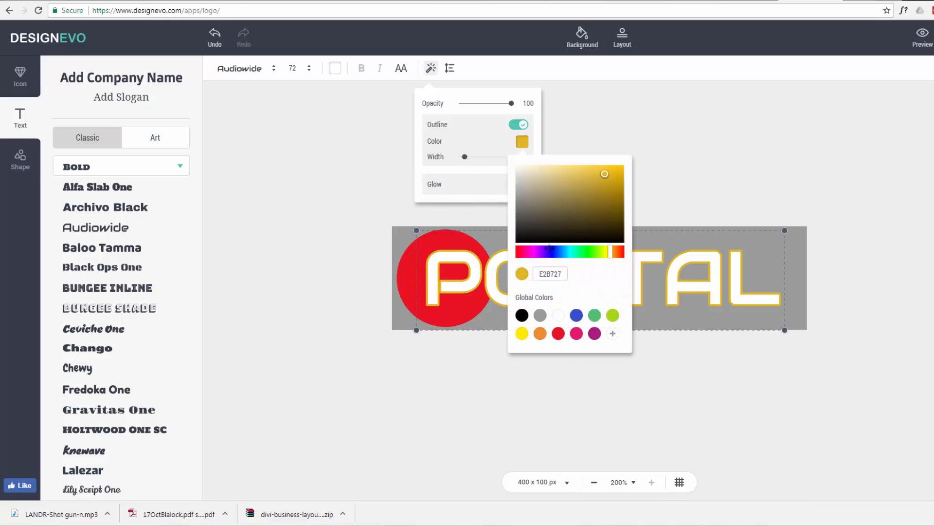
click(551, 252)
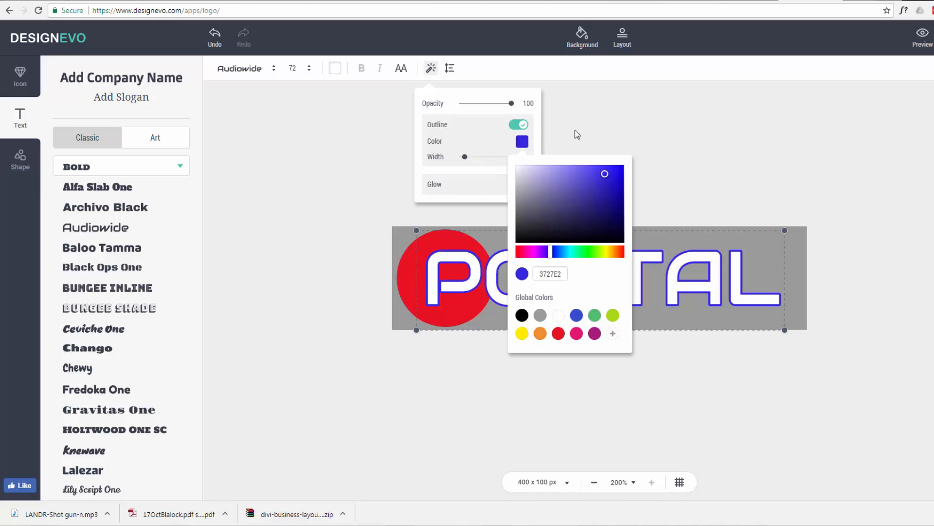
click(507, 161)
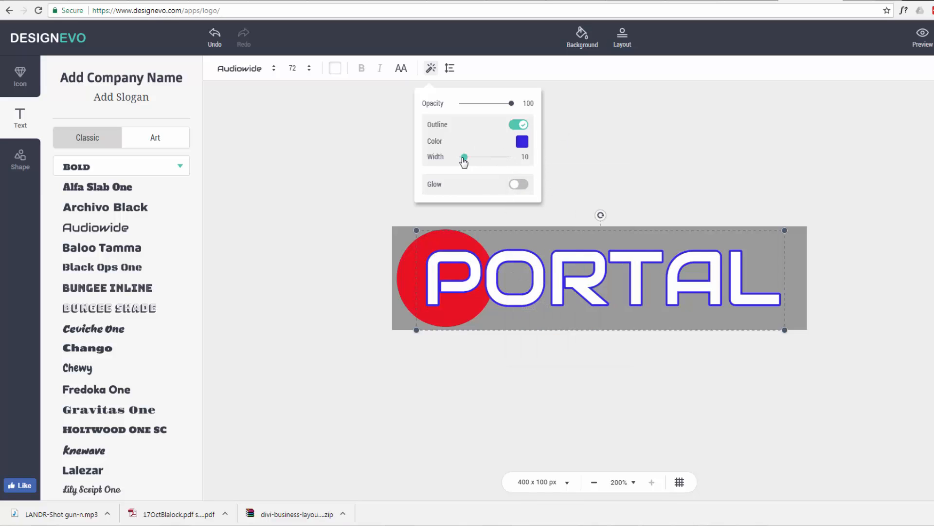
drag(464, 159, 477, 158)
drag(479, 159, 454, 156)
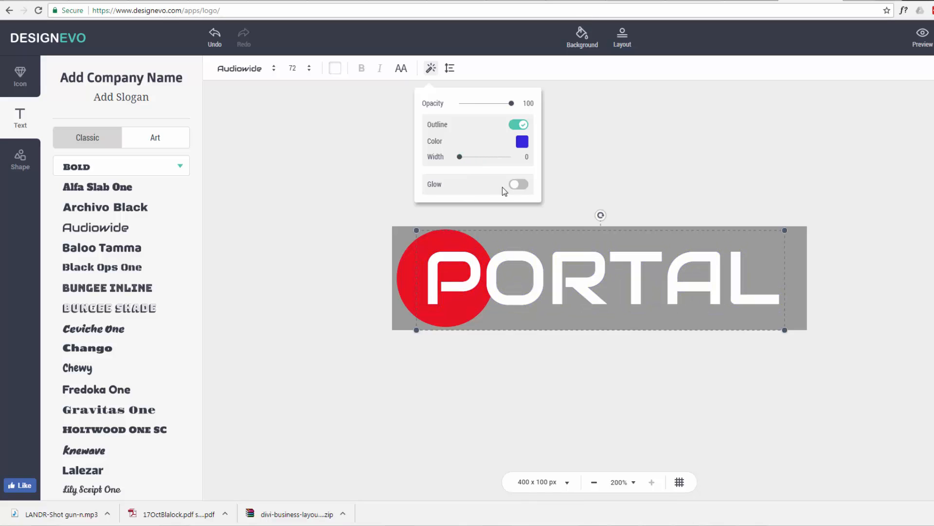
click(516, 125)
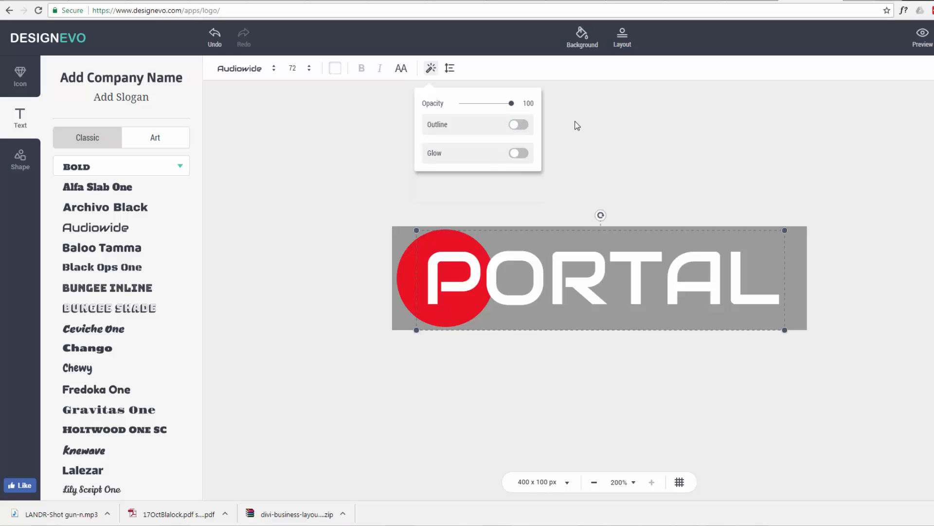
click(623, 125)
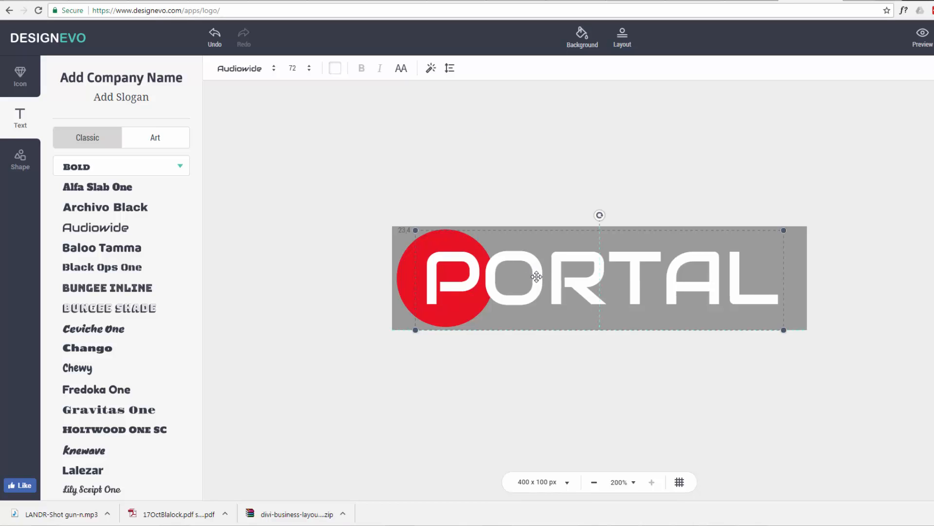
Step: Nudge the PORTAL text slightly up and left over the red circle and deselect it
drag(539, 277, 534, 276)
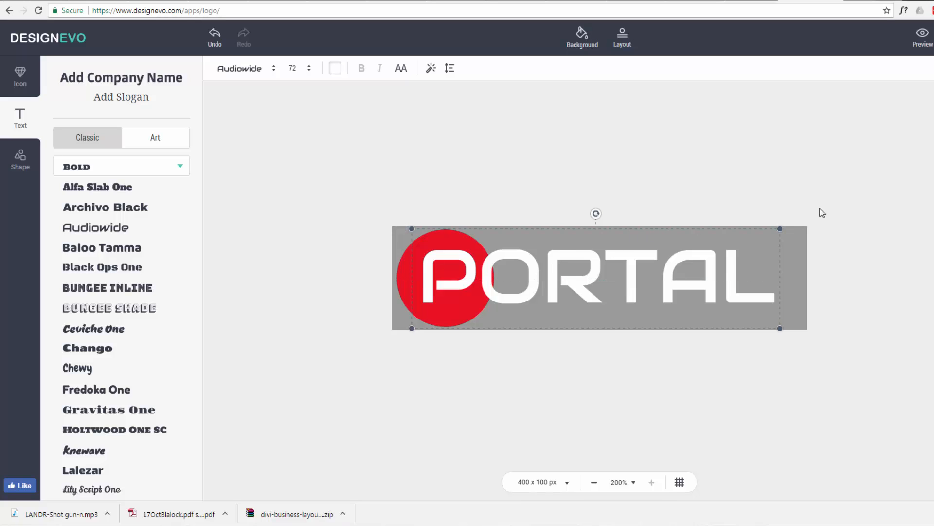
click(711, 163)
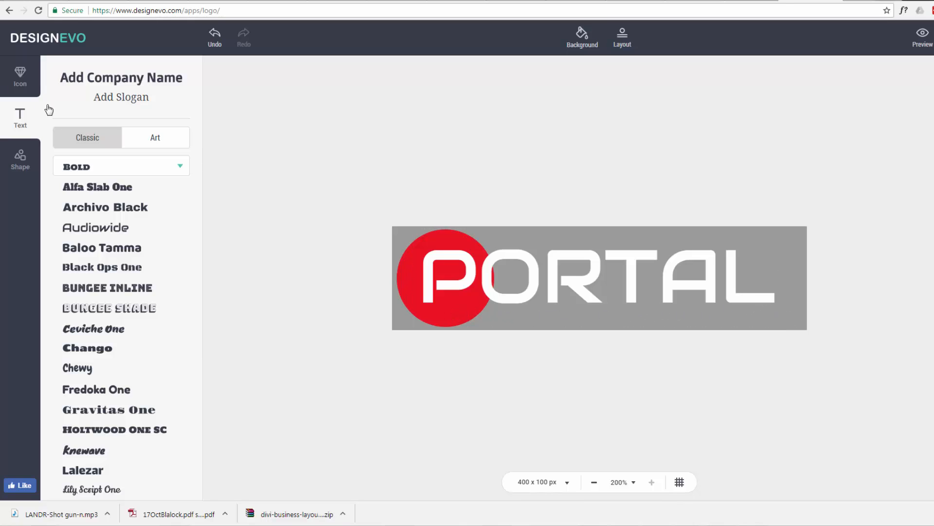
Step: Add a dotted line from the Line shapes and stretch it across the PORTAL text from the O past the L
click(30, 152)
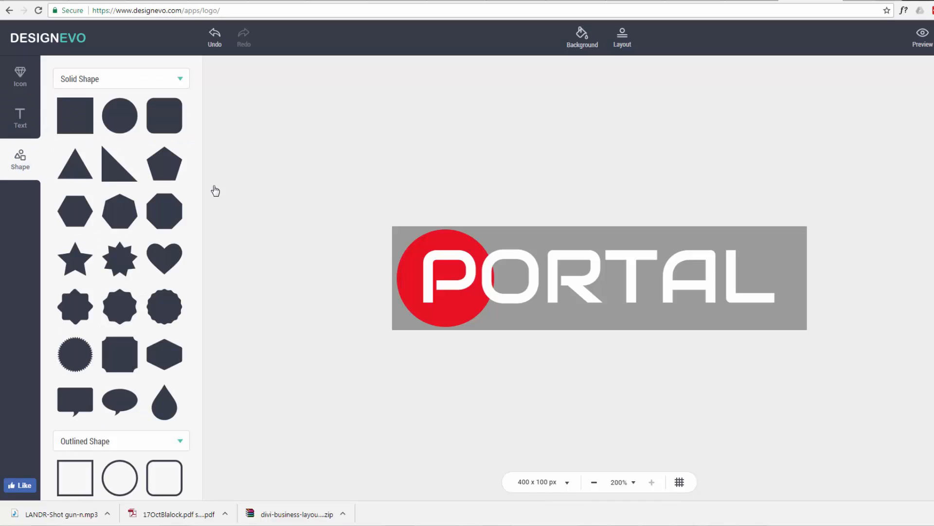
click(180, 81)
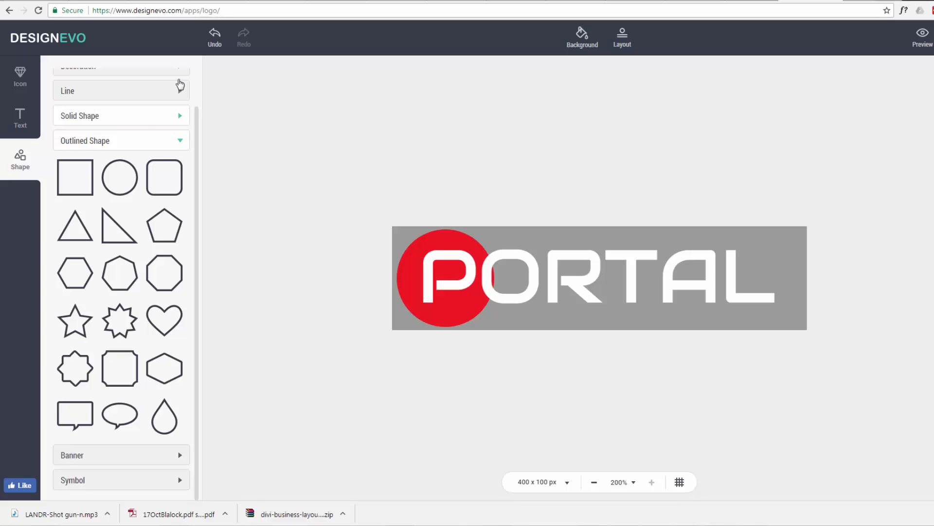
click(180, 140)
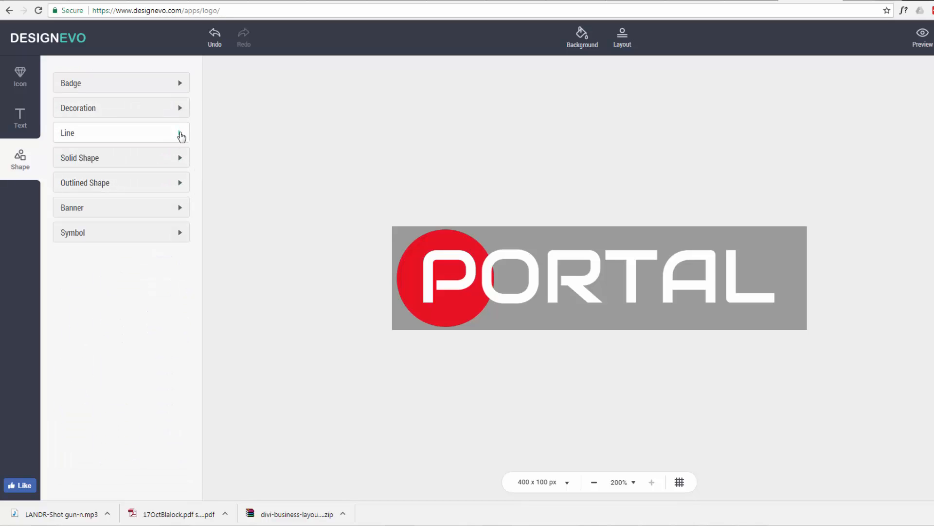
click(180, 134)
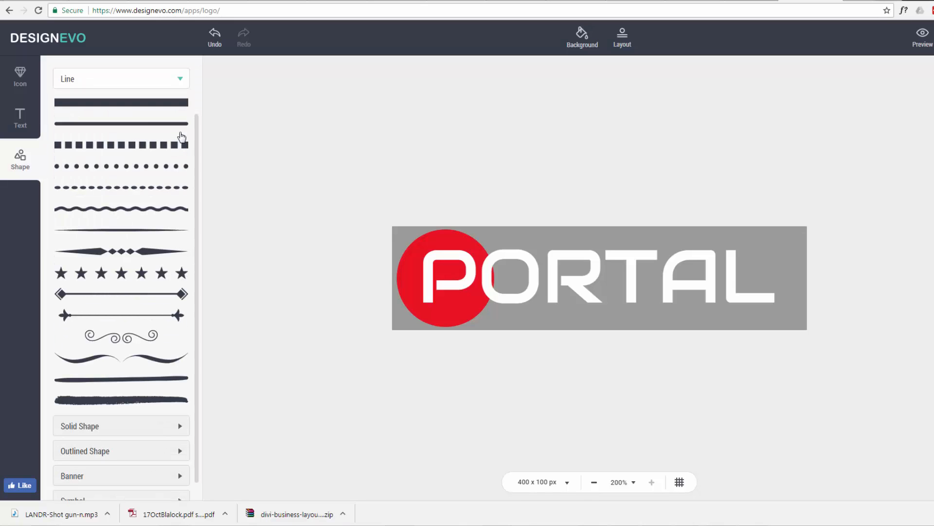
click(105, 167)
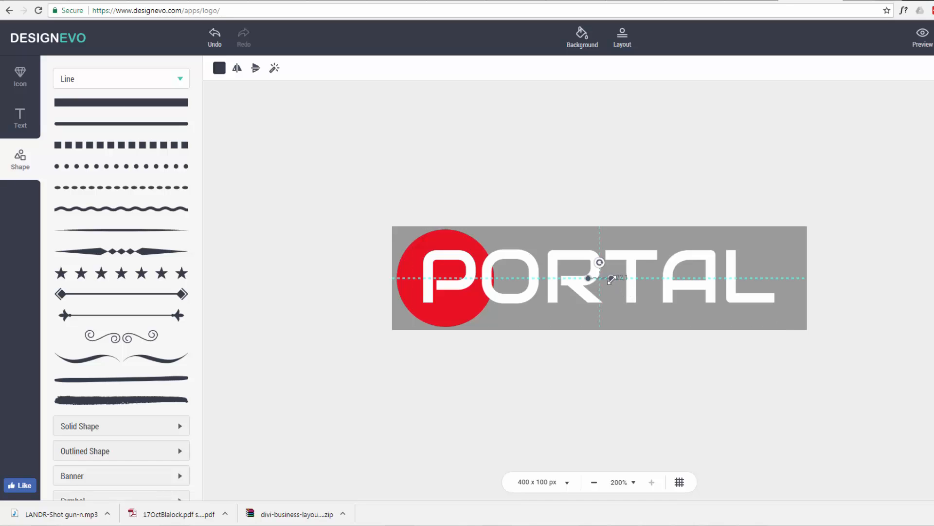
drag(611, 279, 793, 247)
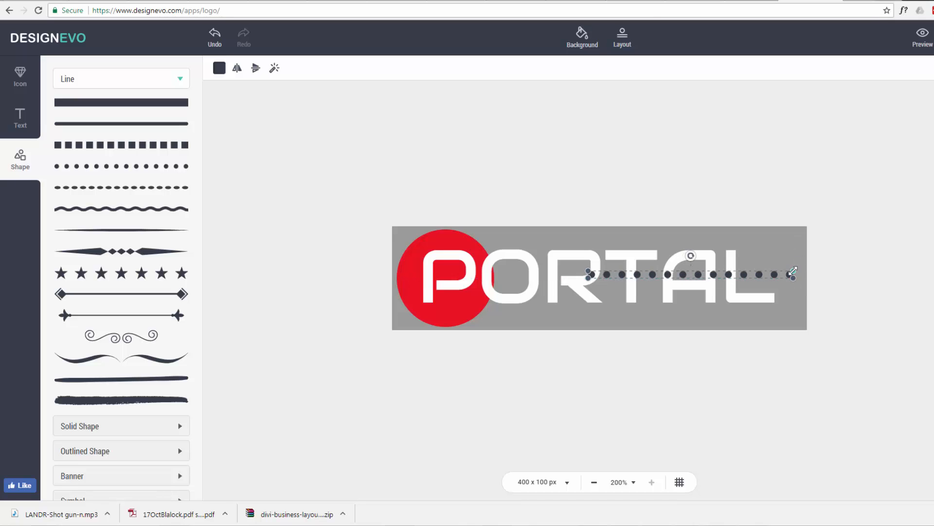
drag(588, 279, 513, 303)
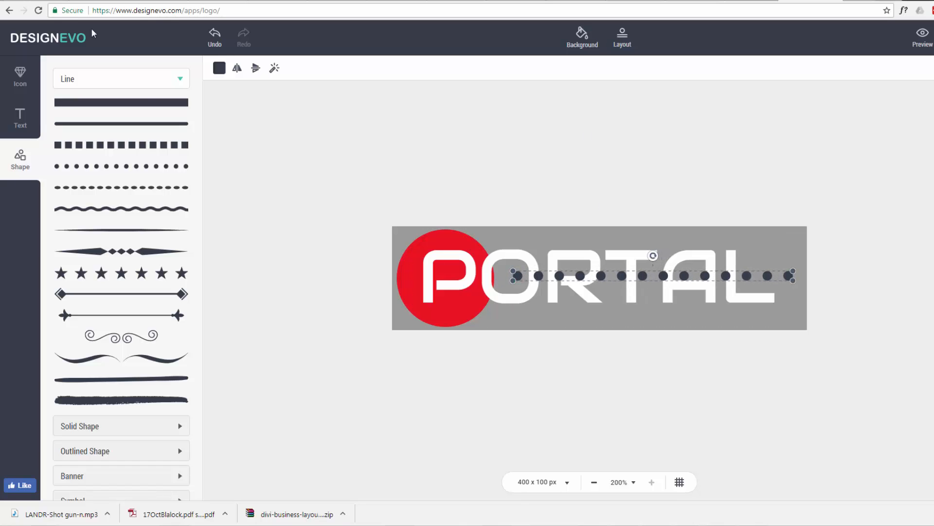
Step: Color the dotted line with the global red E81324
click(219, 69)
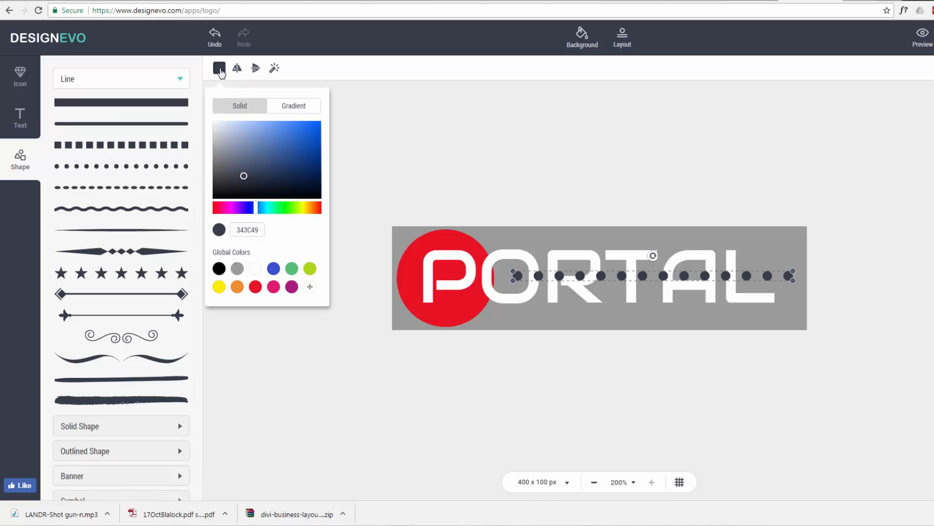
click(257, 288)
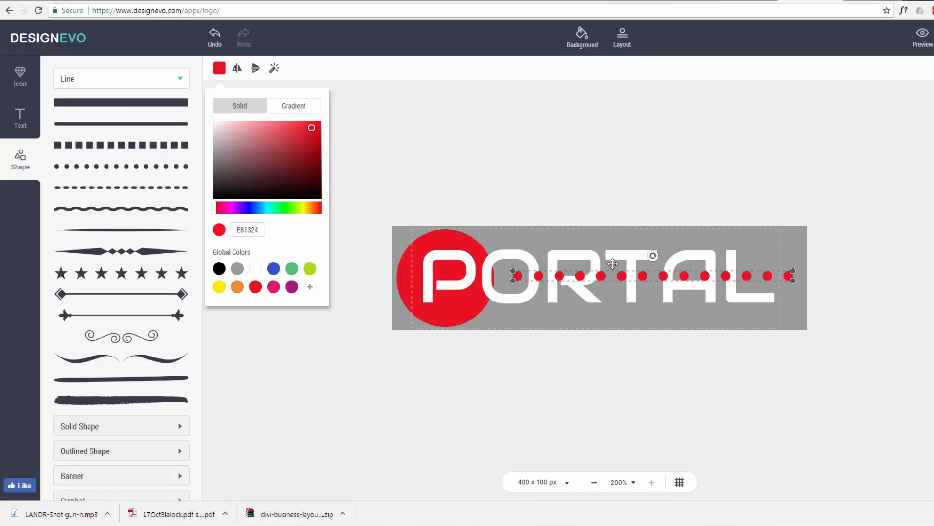
click(613, 324)
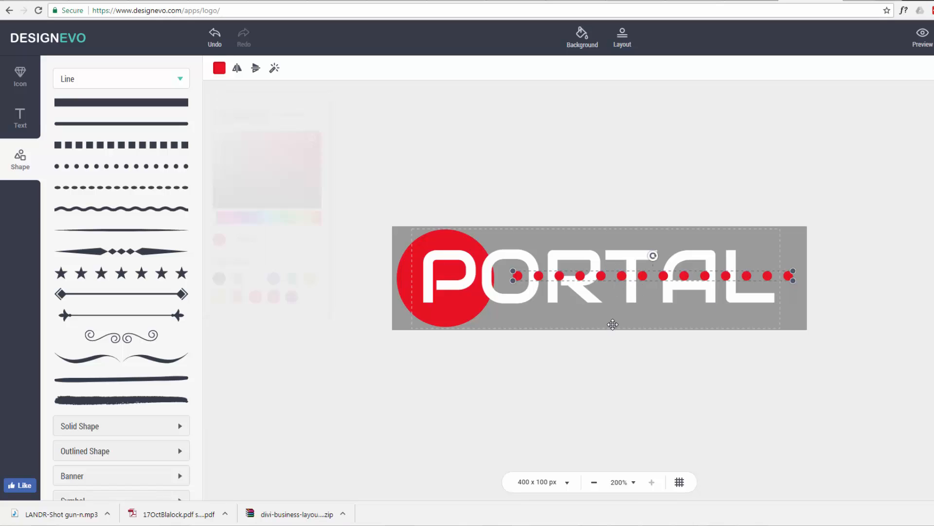
Step: Move the red dotted line beneath the letters ORTAL and widen it to span from the circle's edge to just past the L
click(657, 312)
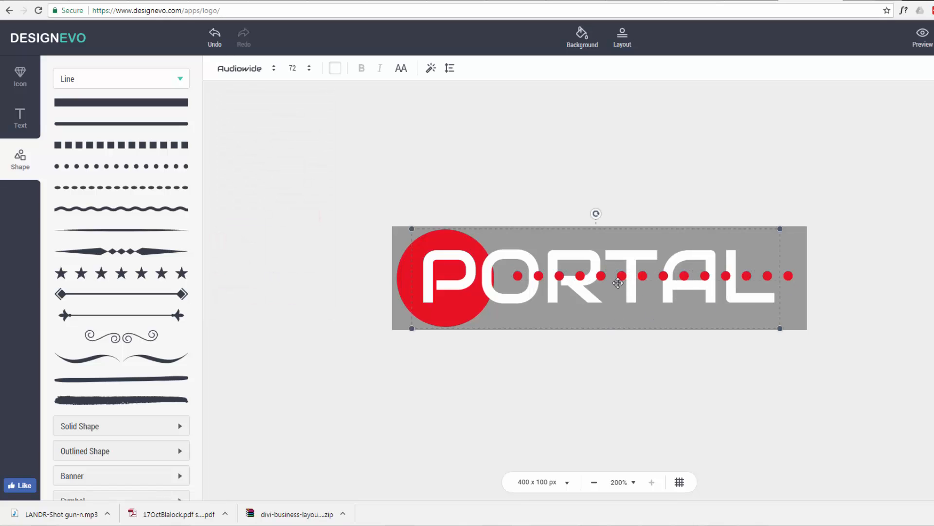
drag(624, 275, 600, 315)
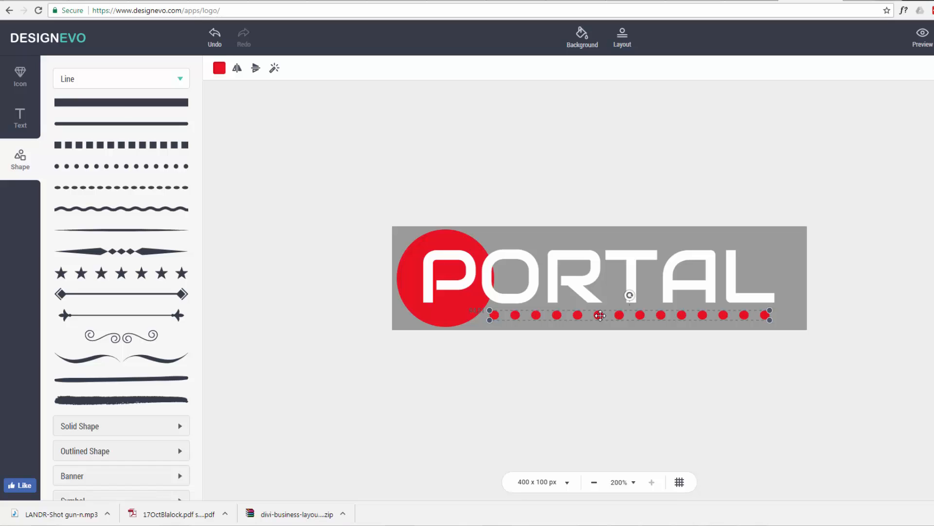
drag(769, 310, 784, 302)
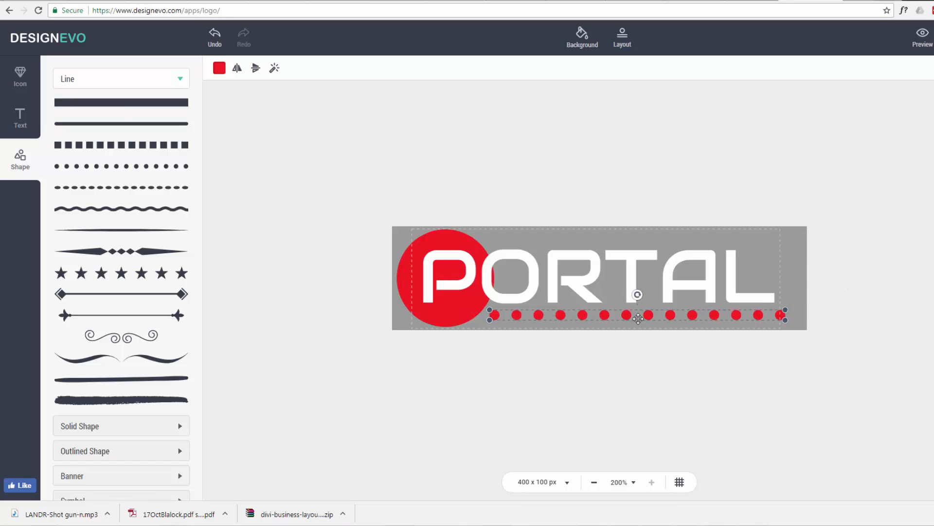
drag(627, 315, 625, 315)
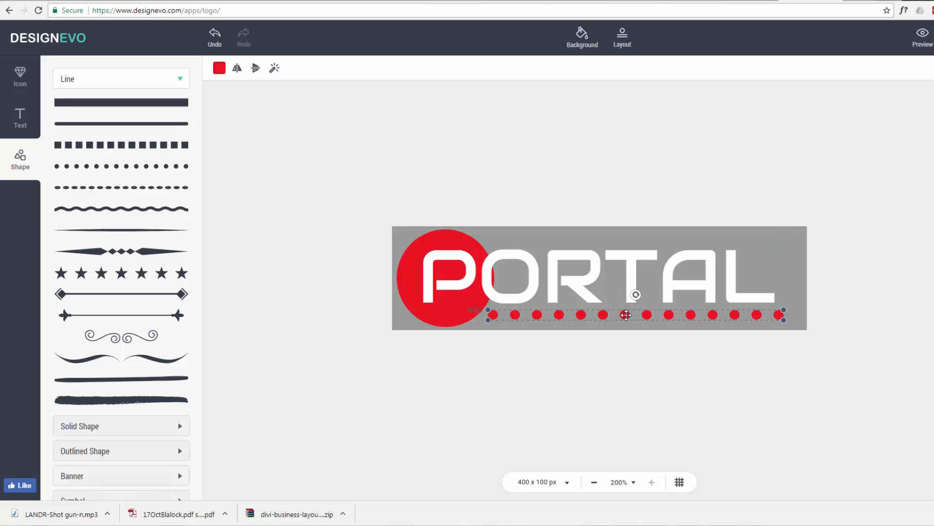
drag(626, 315, 627, 315)
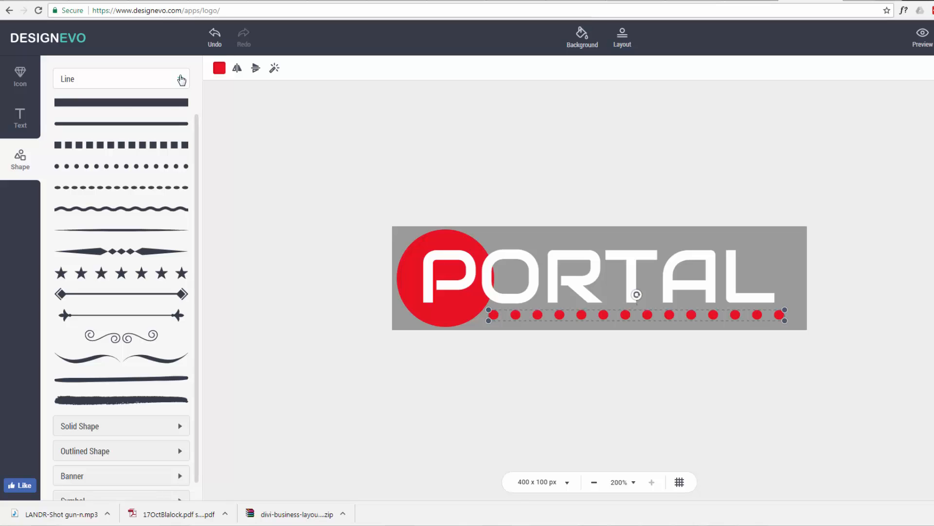
Step: Replace the selected dotted line with the TM symbol and shrink it to about 39 x 39 px at the end of the PORTAL text
click(181, 82)
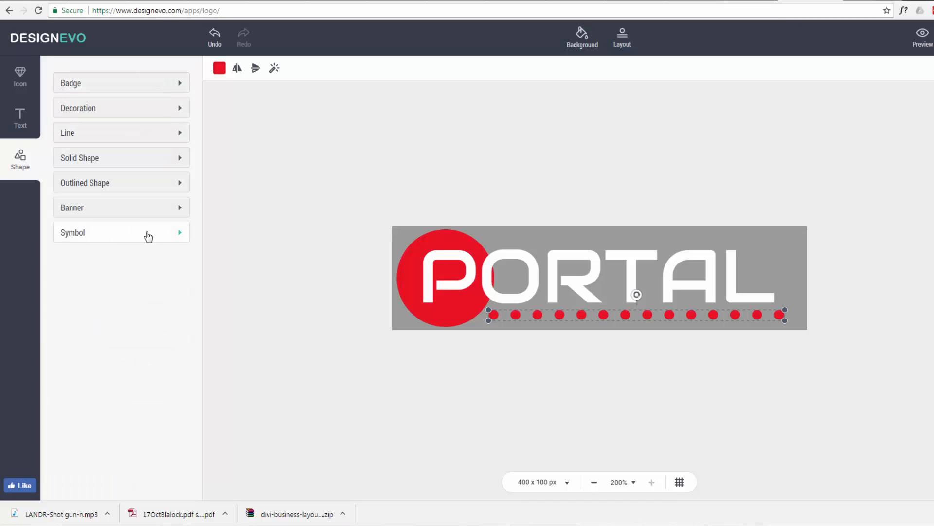
click(181, 234)
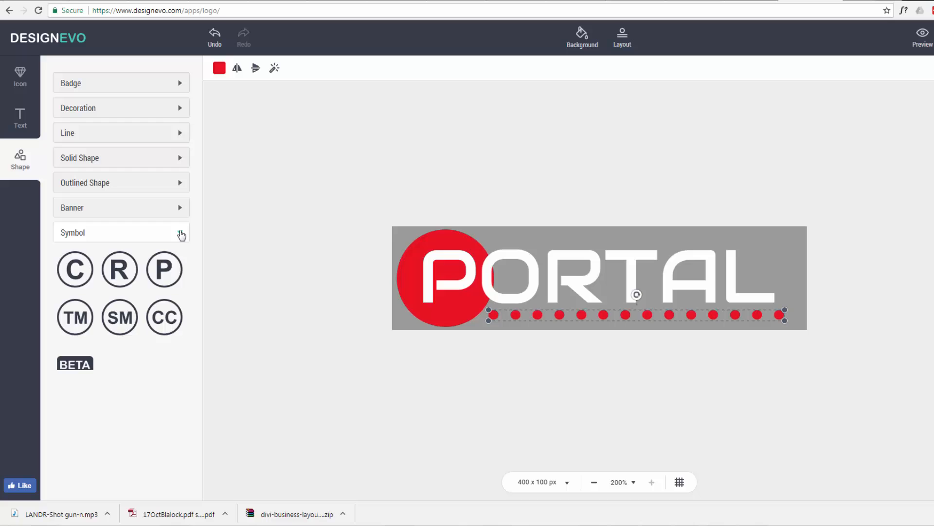
click(79, 317)
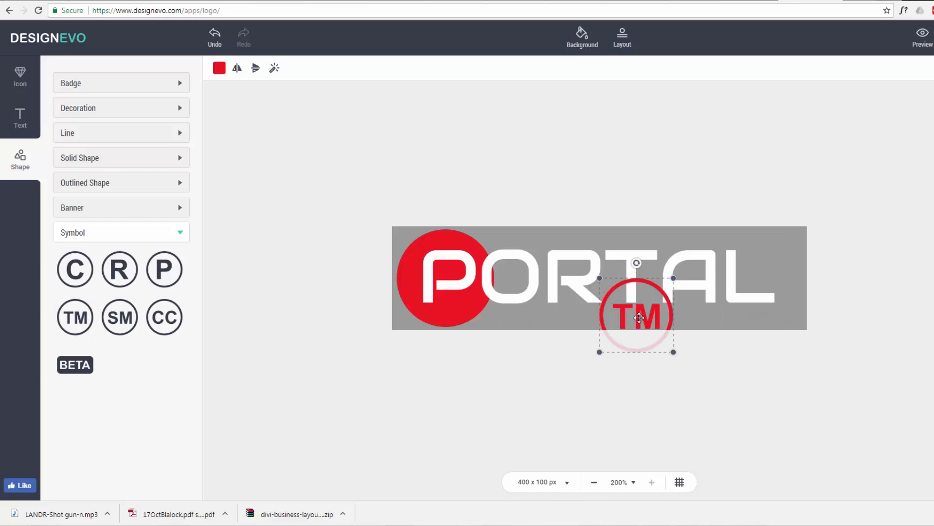
drag(639, 317, 787, 252)
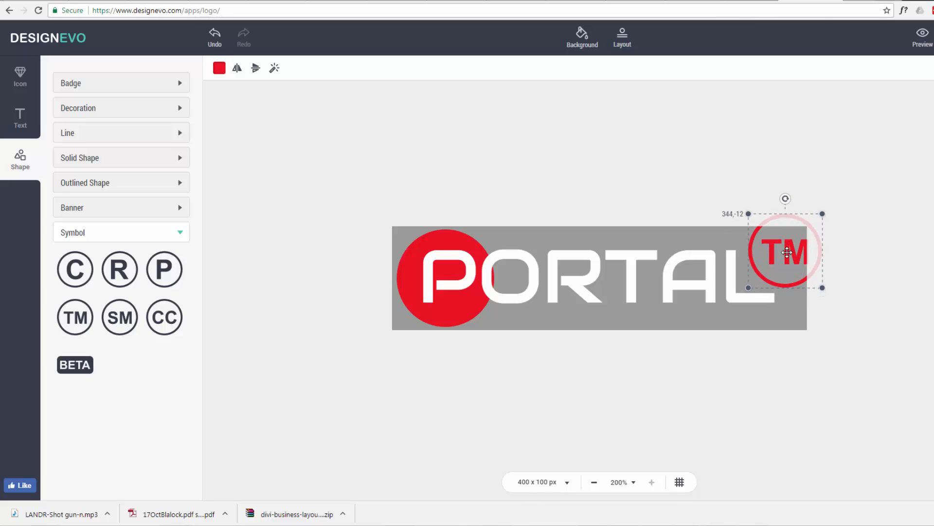
drag(822, 214, 787, 248)
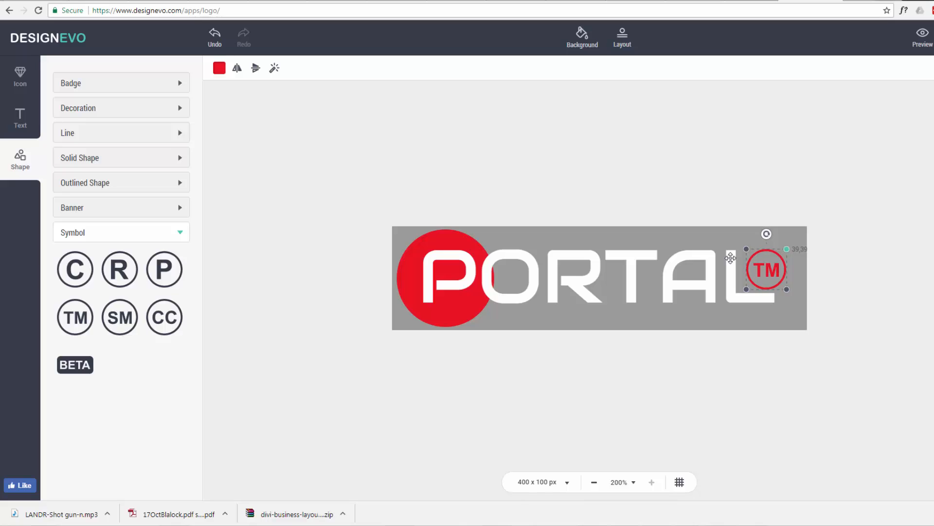
Step: Fine-tune the position of the PORTAL text over the red circle and deselect it
click(536, 319)
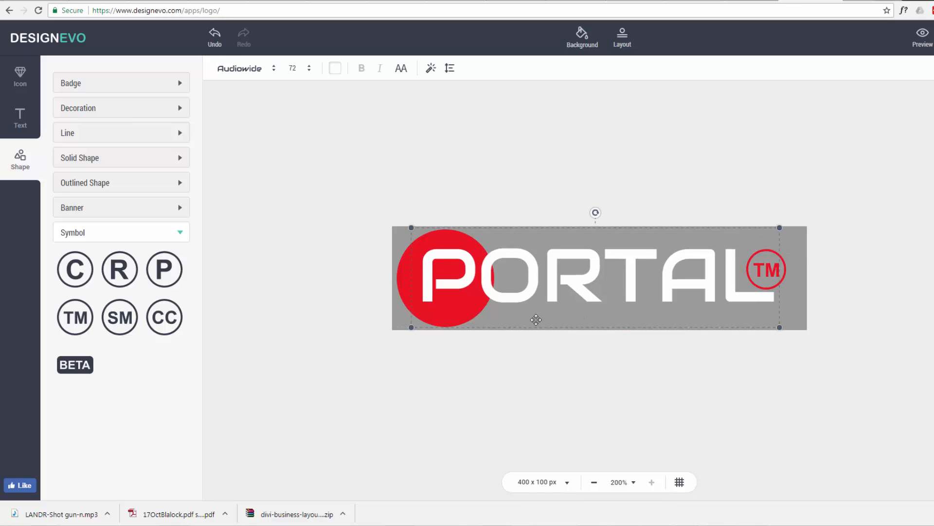
drag(553, 293, 554, 295)
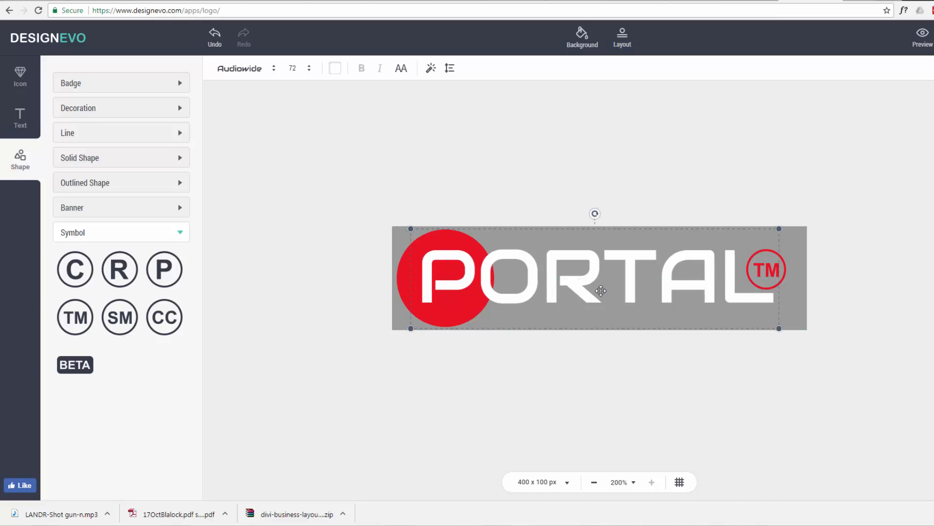
click(802, 315)
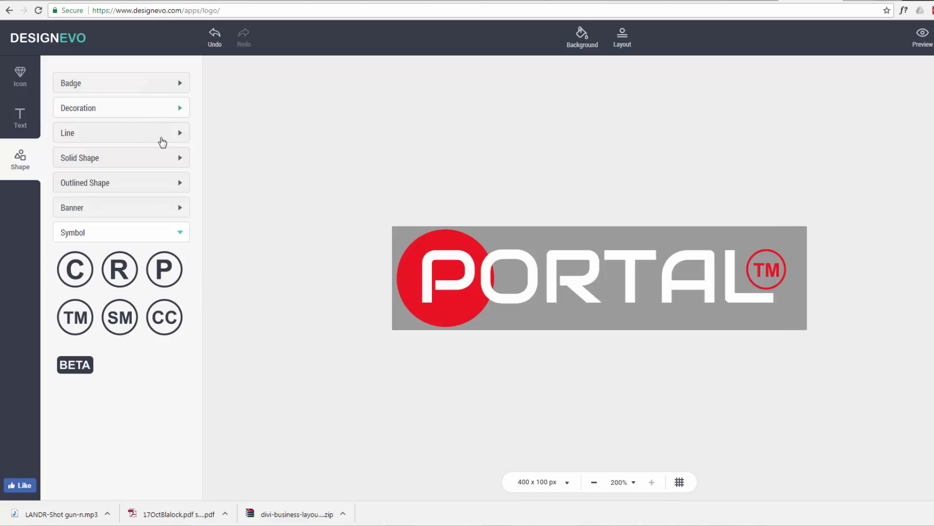
Step: Add a dotted line, widen it and place it beneath the letters ORTAL, from the red circle's edge to just past the L
click(181, 136)
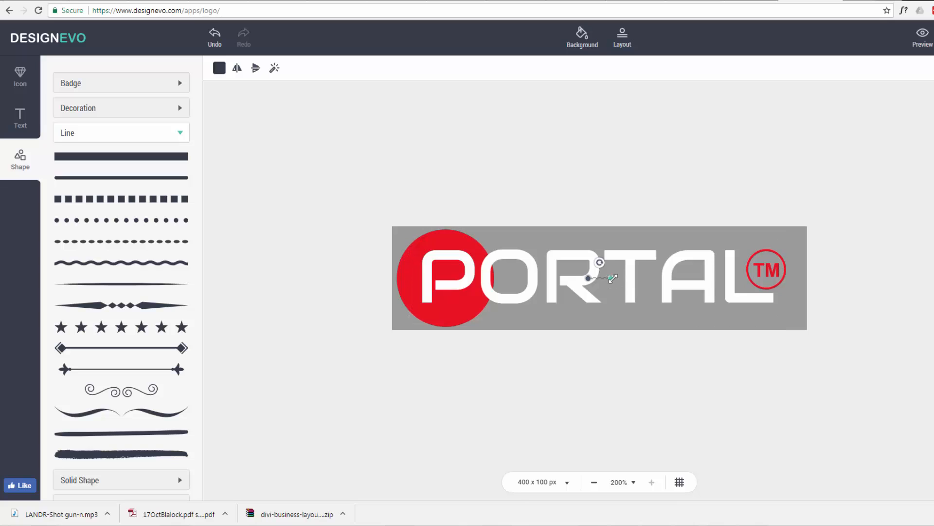
drag(612, 278, 896, 224)
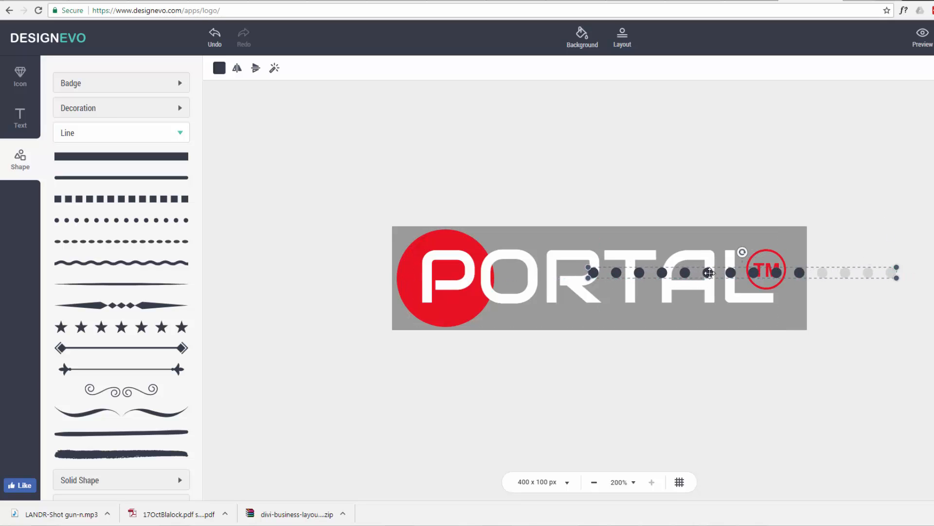
drag(706, 275, 605, 313)
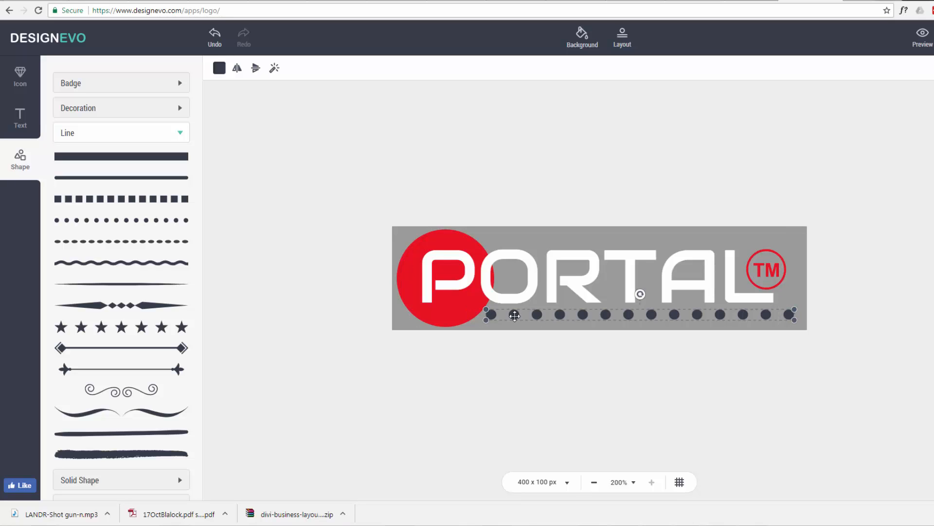
drag(515, 315, 492, 316)
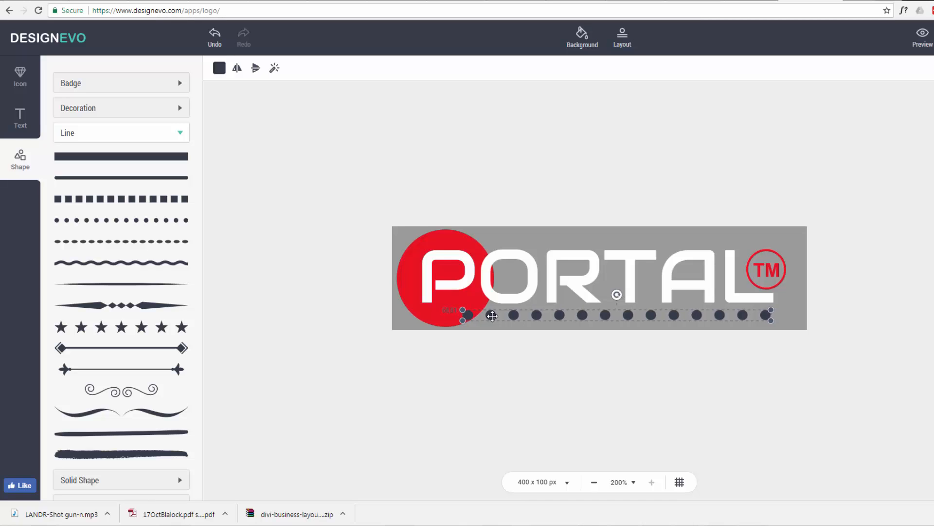
drag(495, 315, 513, 315)
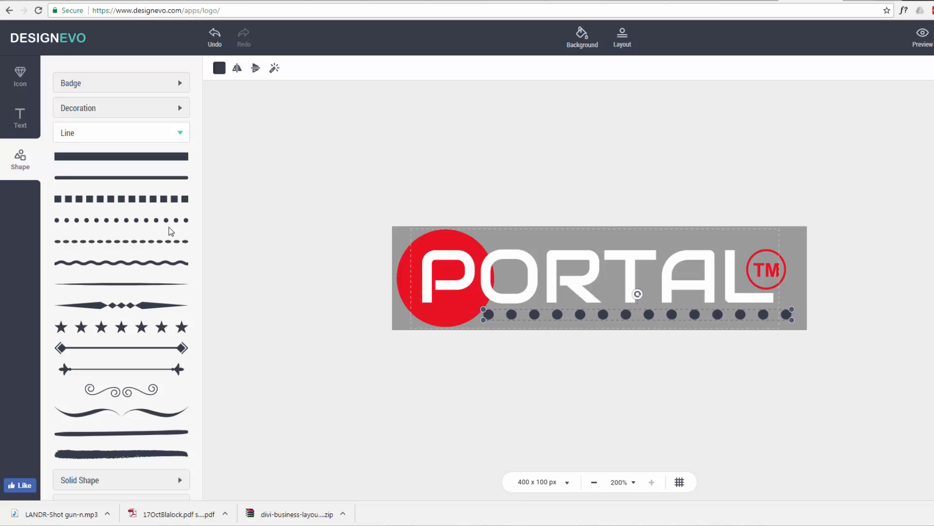
Step: Recolor the dark dotted underline with the red from the global colors
click(219, 68)
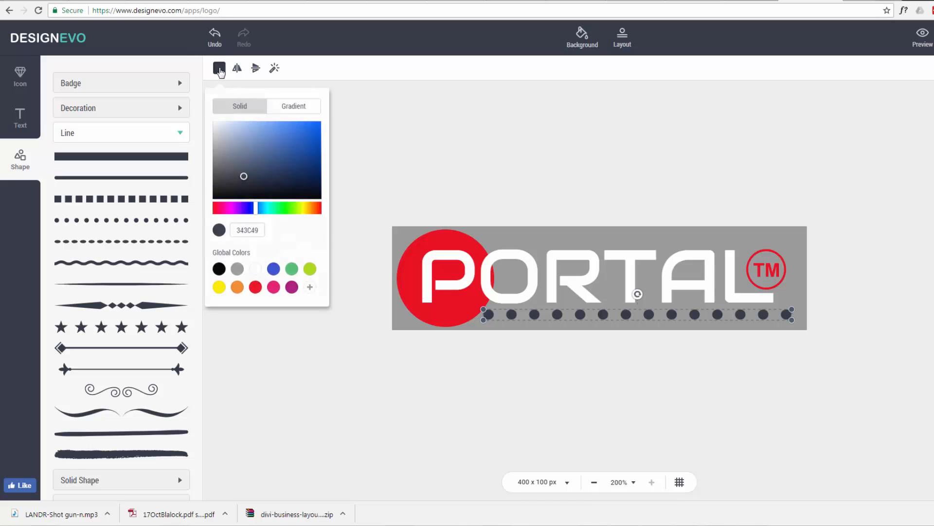
click(256, 288)
click(321, 399)
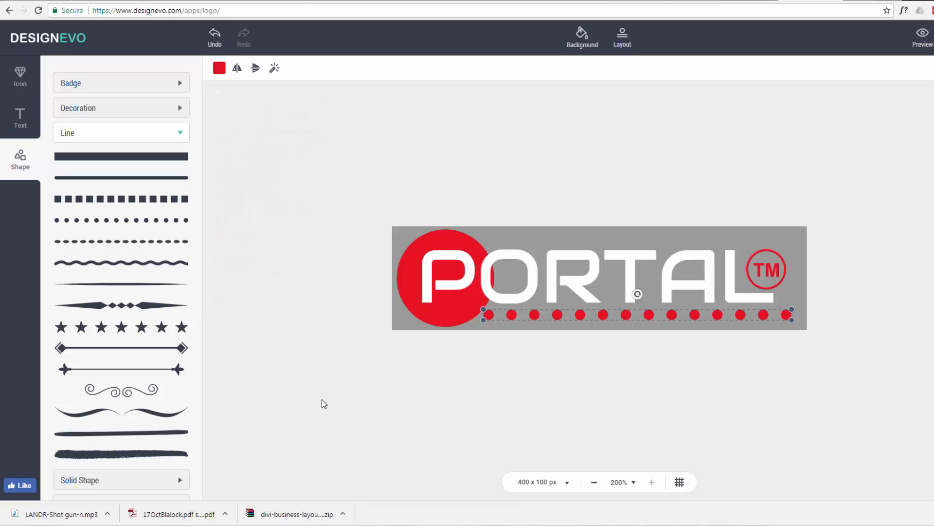
Step: Move the TM symbol slightly up and away from the L and color it white
click(401, 233)
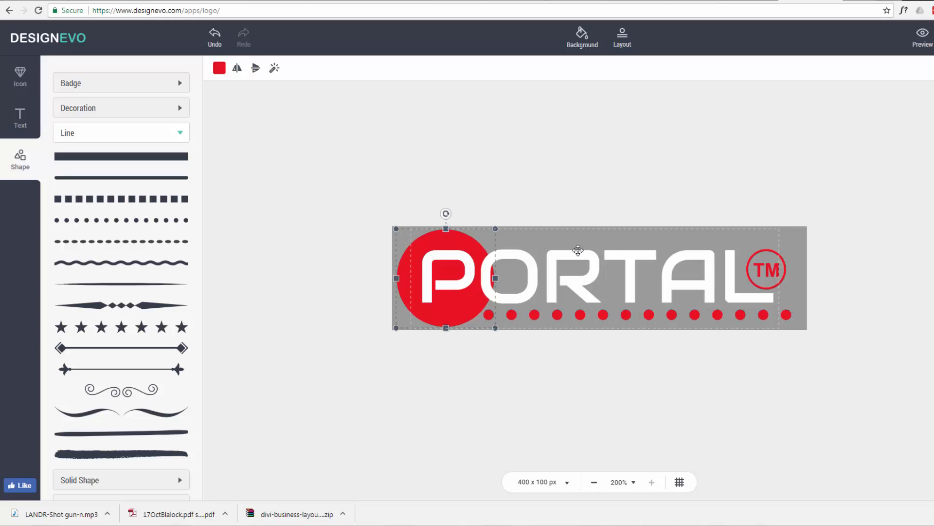
click(773, 262)
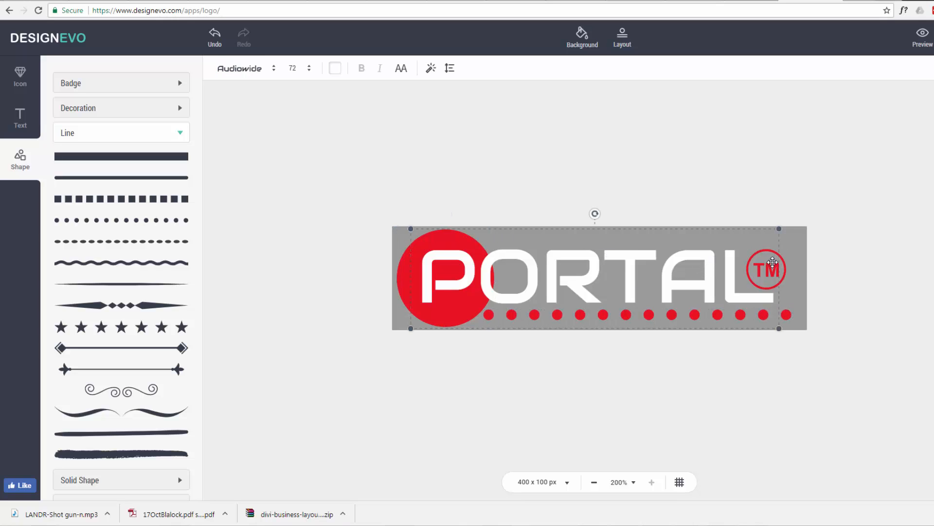
click(788, 263)
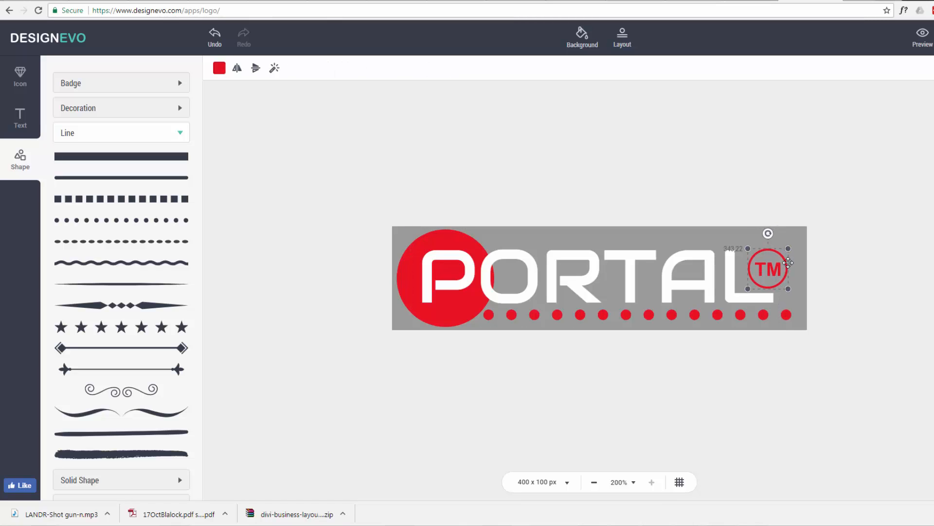
drag(788, 263, 792, 252)
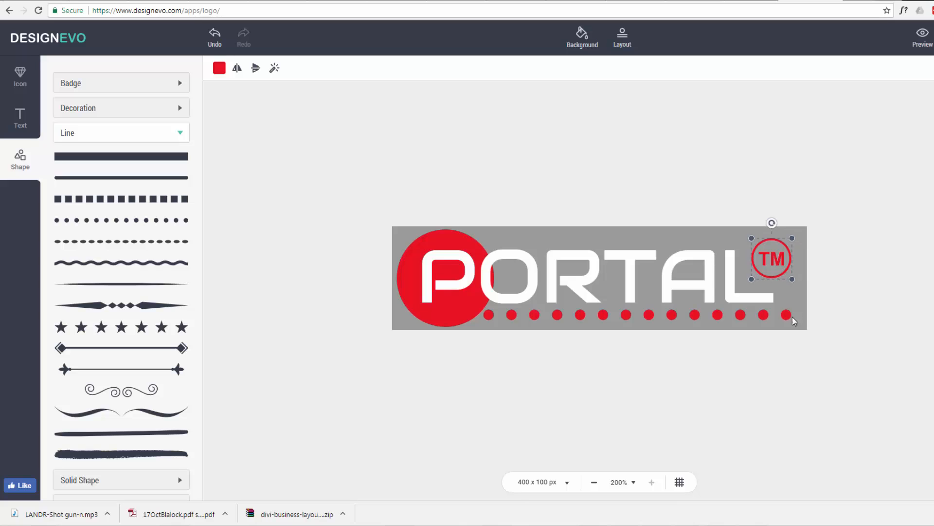
click(219, 68)
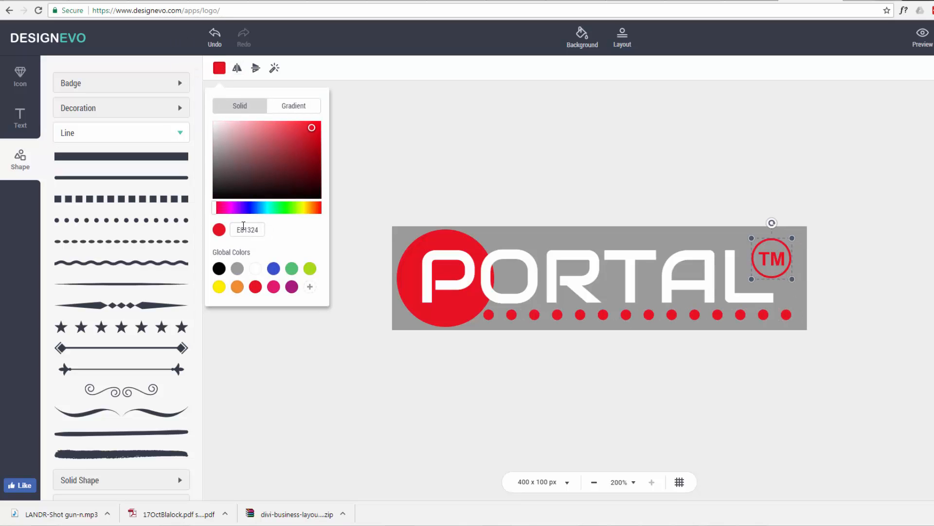
click(256, 270)
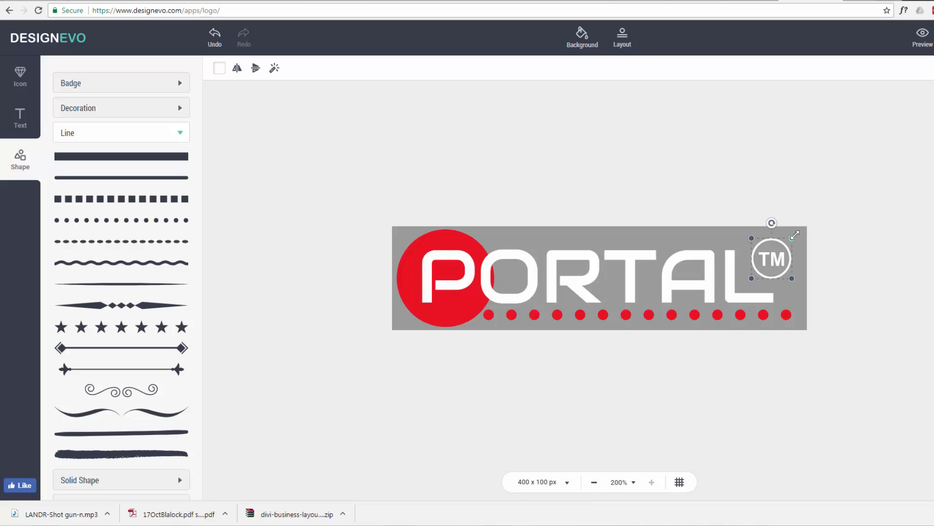
Step: Shrink the white TM symbol, undo the accidental PORTAL text move, and place the symbol just beyond the L's upper end
drag(794, 237, 773, 258)
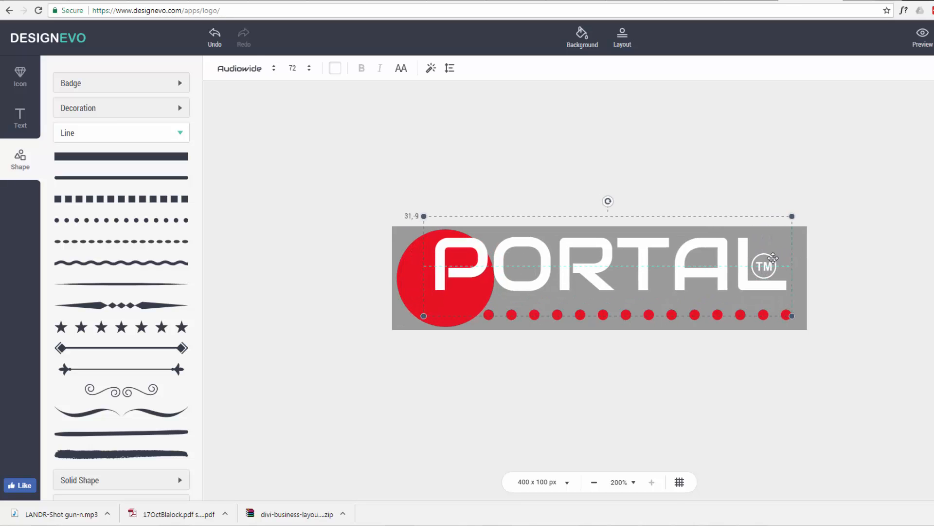
key(ctrl+z)
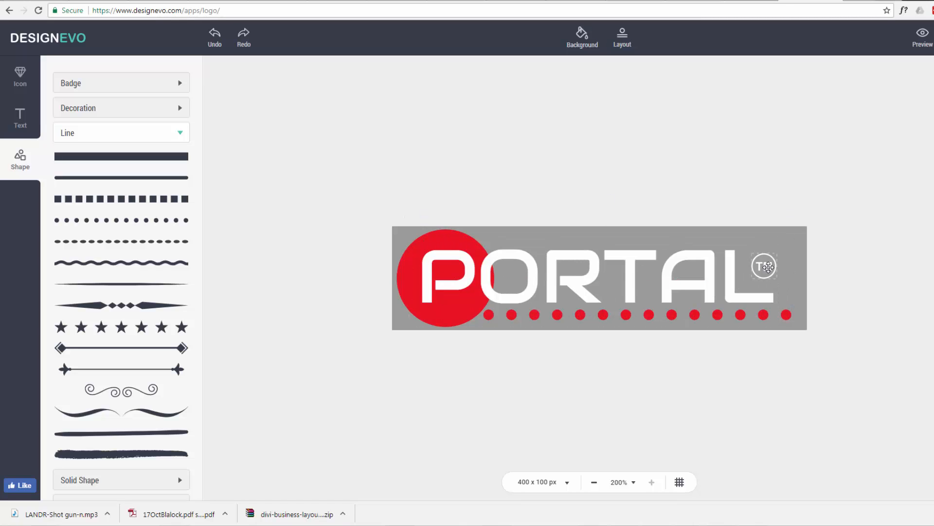
drag(768, 266, 773, 266)
drag(782, 262, 782, 260)
click(841, 275)
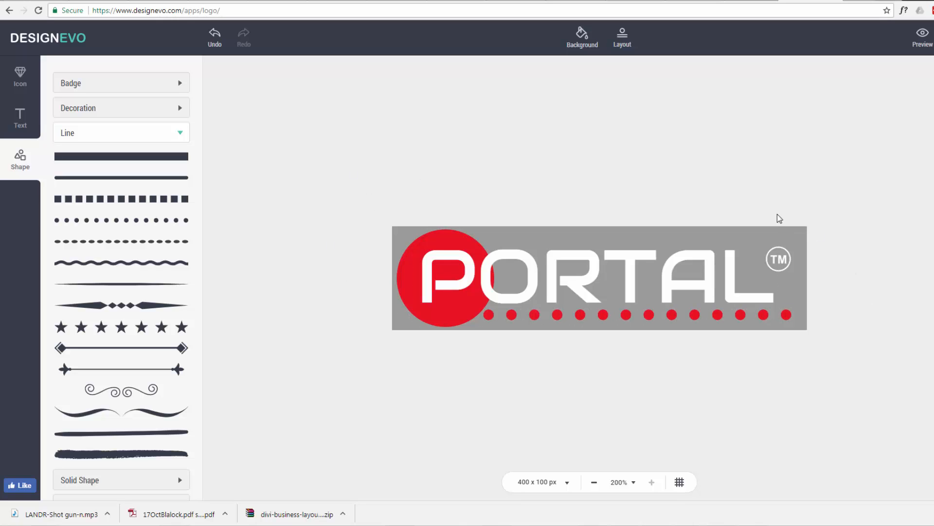
Step: Preview the logo on the business card, letterhead and website mockups, and close the preview
click(925, 35)
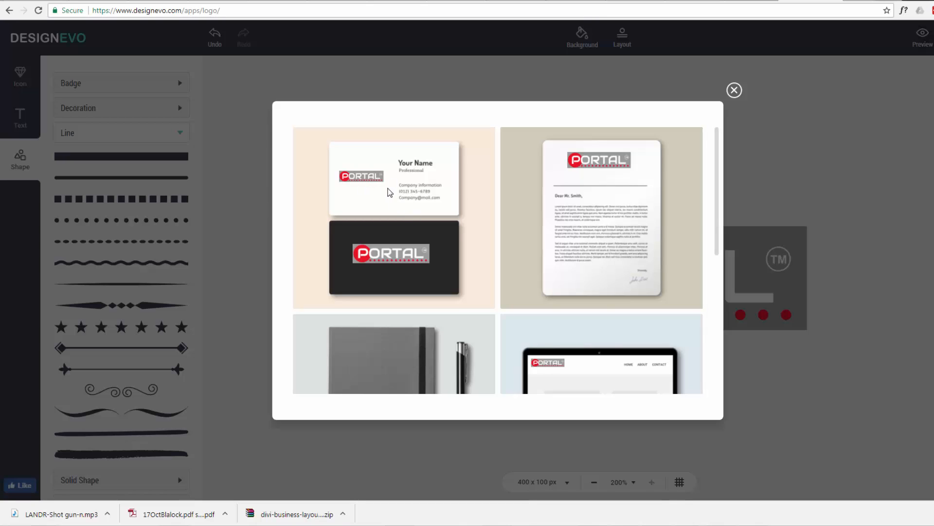
drag(718, 244, 688, 96)
click(732, 90)
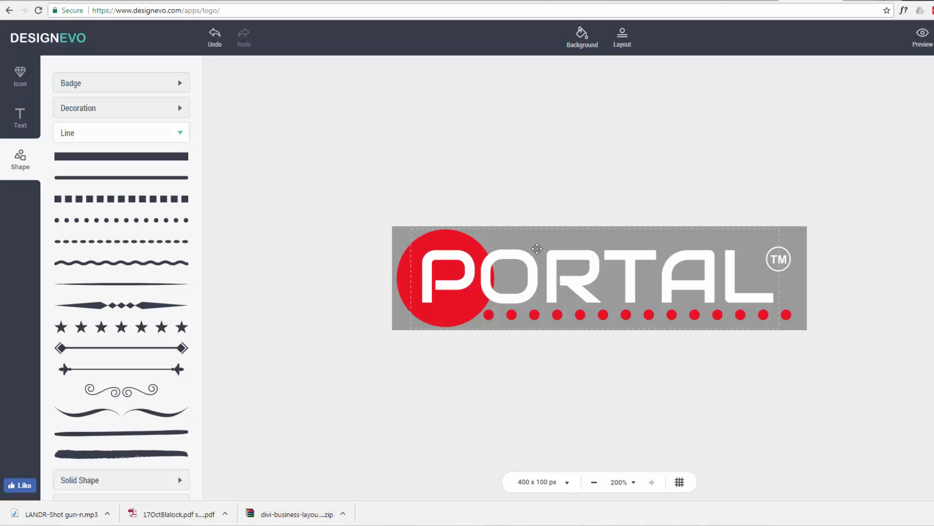
Step: Make the logo background transparent and open the free download options
click(582, 34)
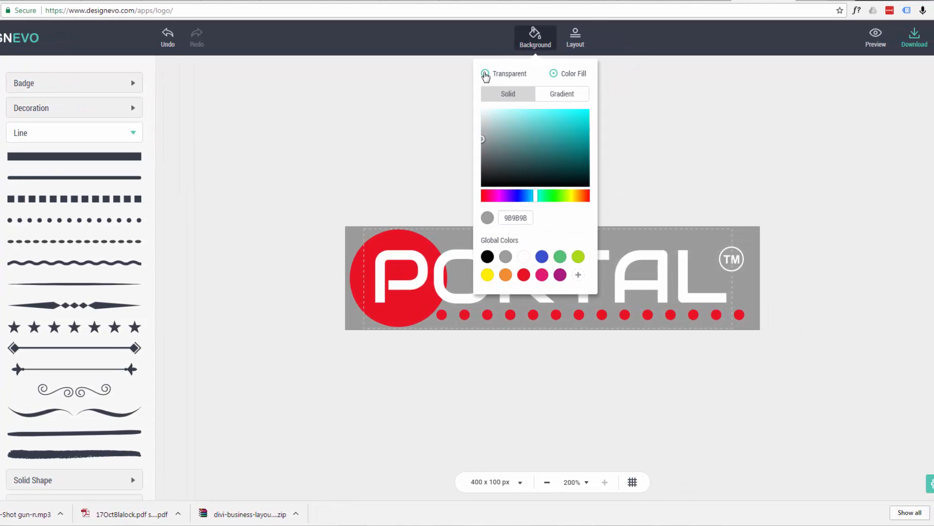
click(485, 74)
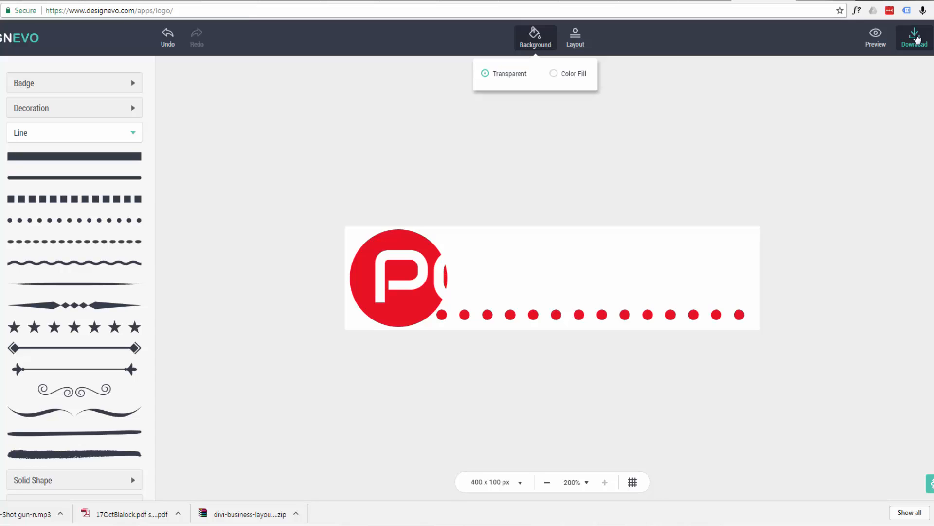
click(916, 38)
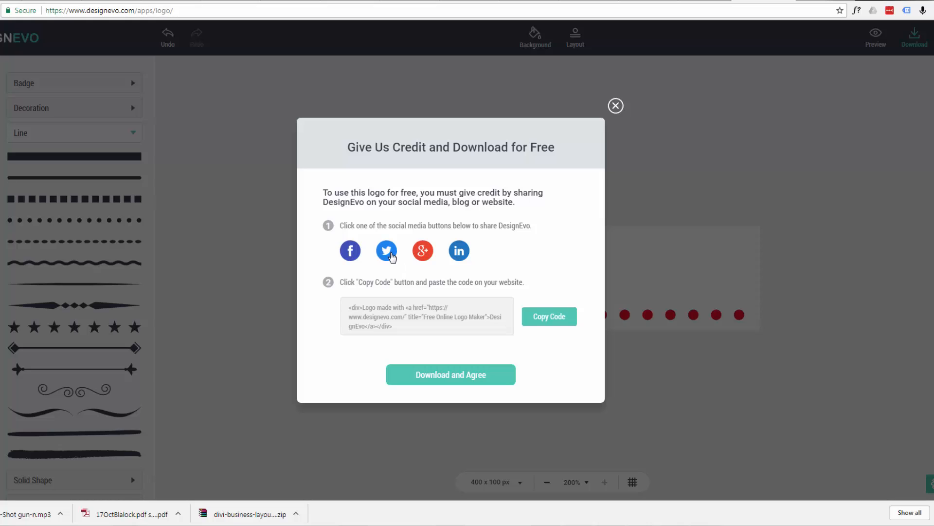
Step: Give credit by tweeting the DesignEvo link, download the logo for free, and close the confirmation
click(389, 251)
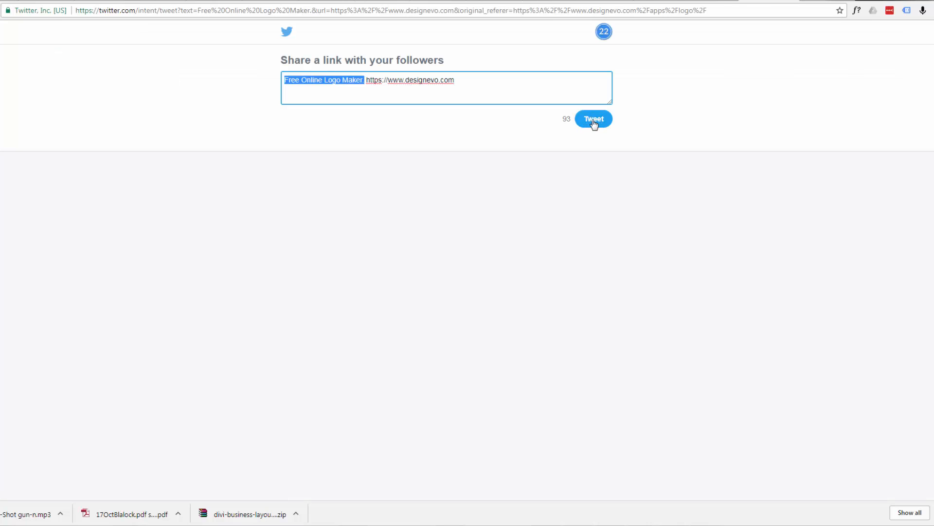
click(593, 120)
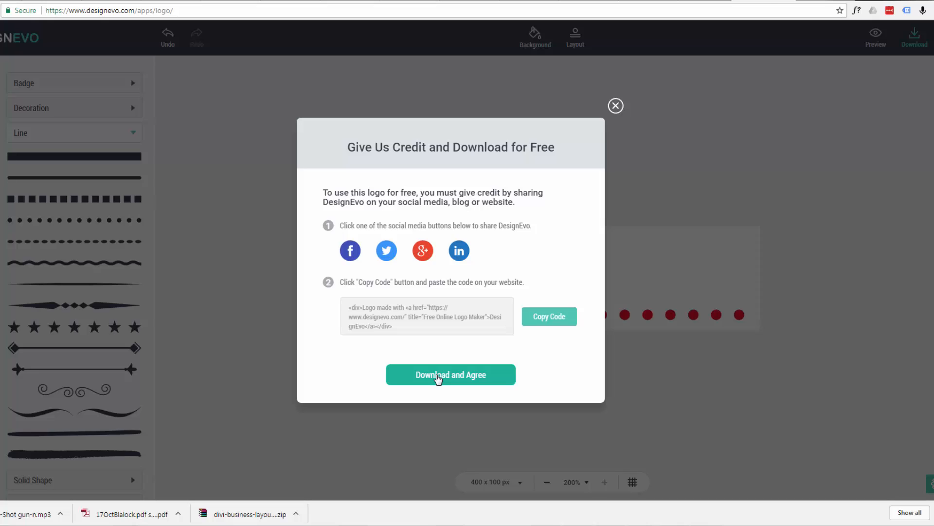
click(437, 376)
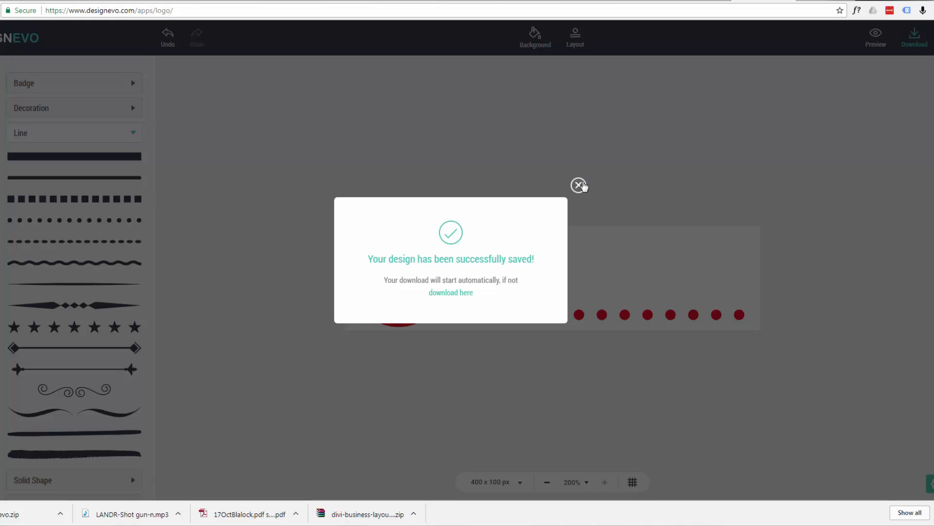
click(579, 185)
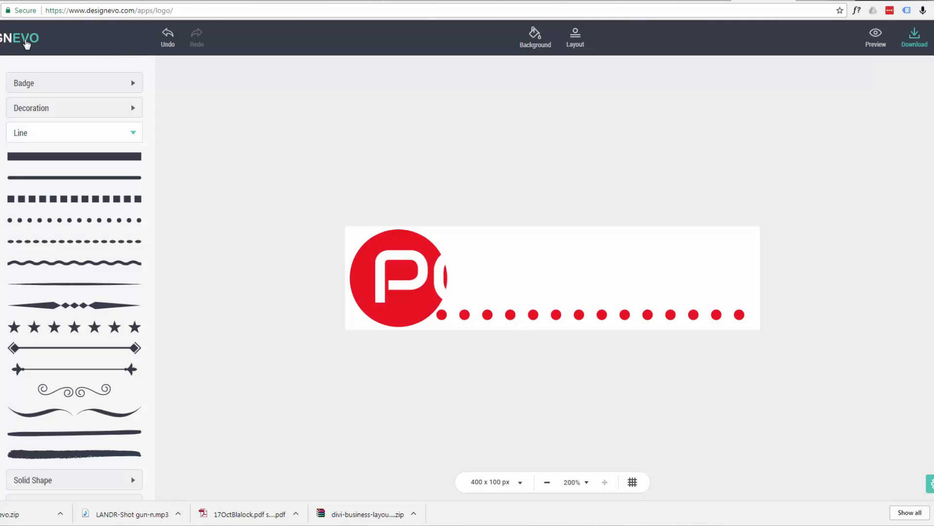
Step: Copy the web address of the logo maker page
click(105, 9)
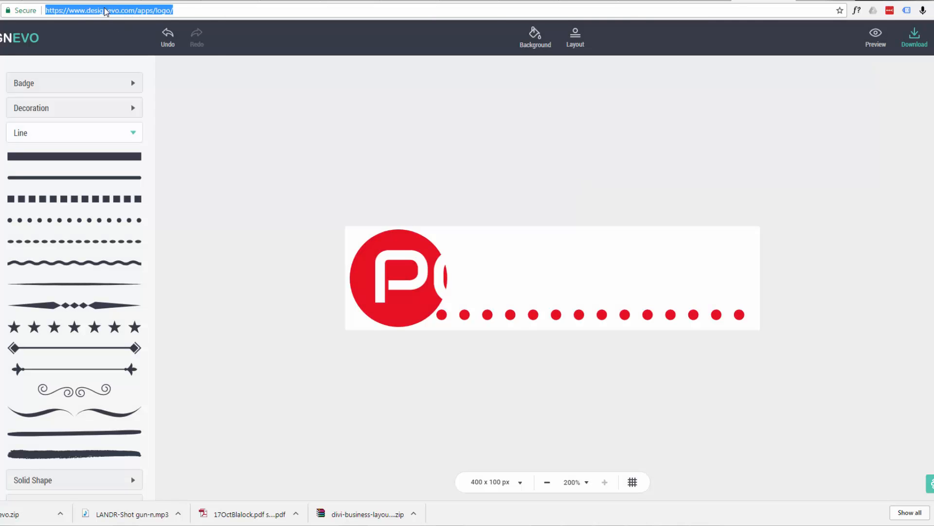
right_click(105, 10)
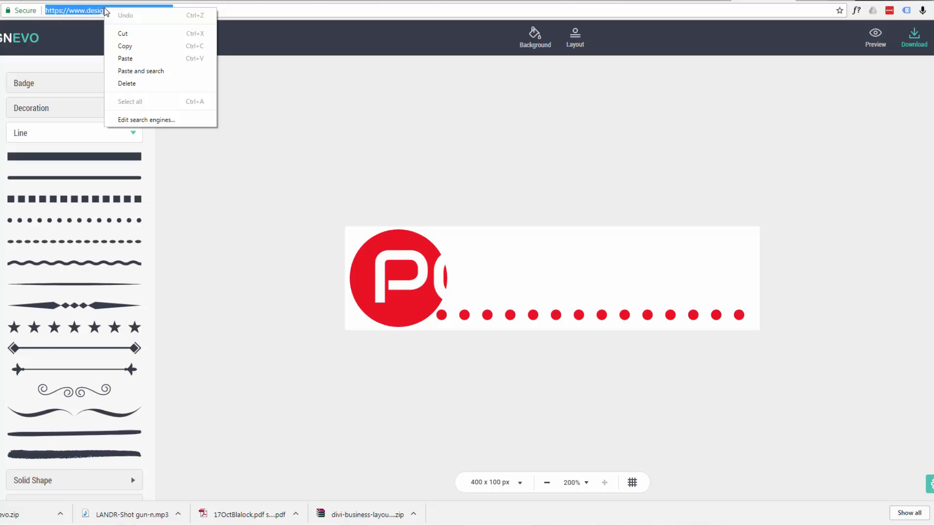
click(145, 46)
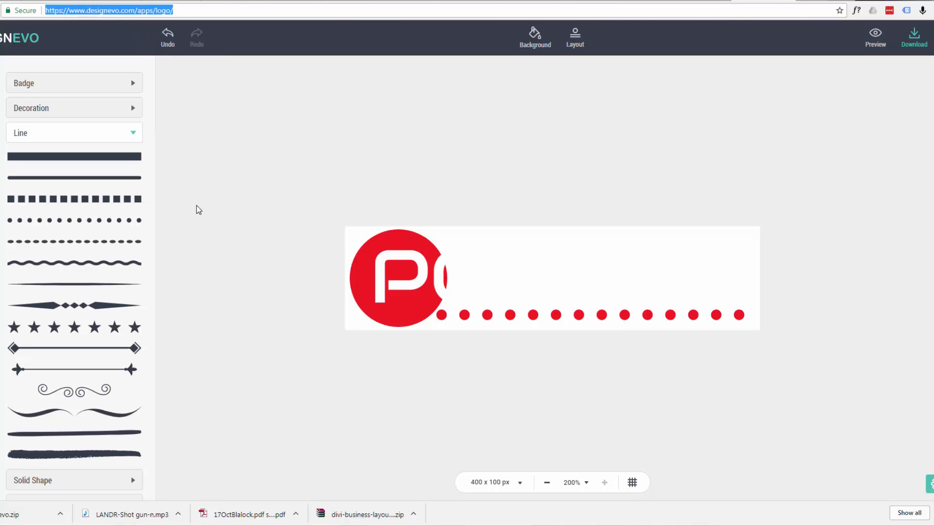